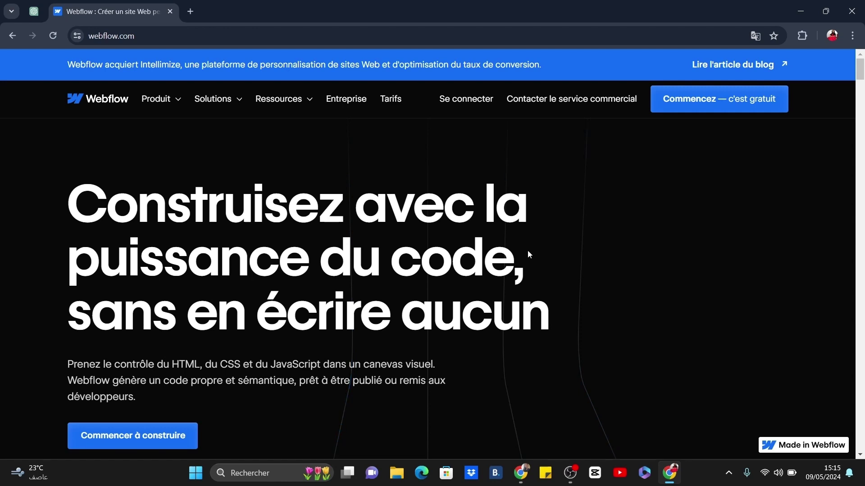
- Search Google for Webflow in a new browser tab and open the official Webflow website
{"action": "left_click", "coordinate": [189, 11]}
{"action": "left_click", "coordinate": [357, 249]}
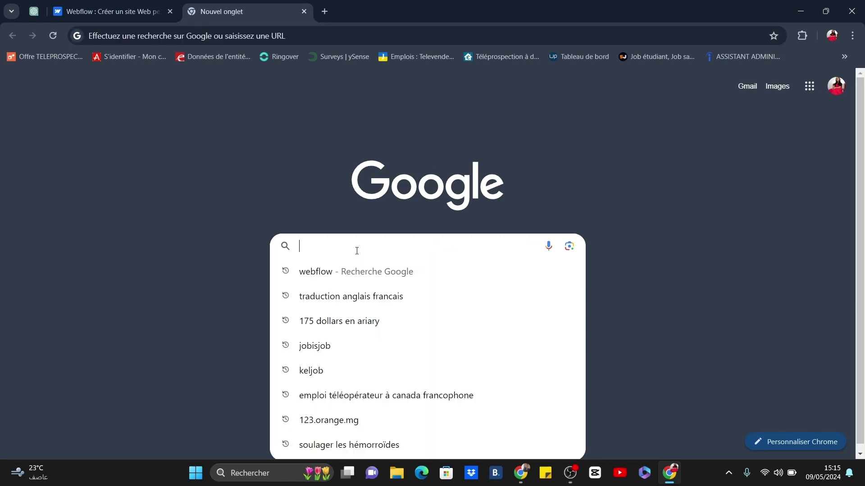
{"action": "type", "text": "WE"}
{"action": "key", "text": "Return"}
{"action": "left_click_drag", "start_coordinate": [357, 251], "coordinate": [439, 266]}
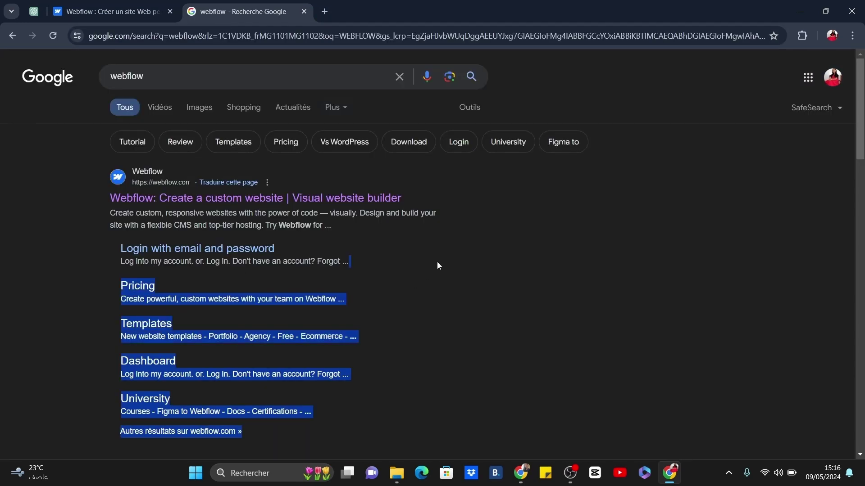
{"action": "left_click", "coordinate": [438, 266]}
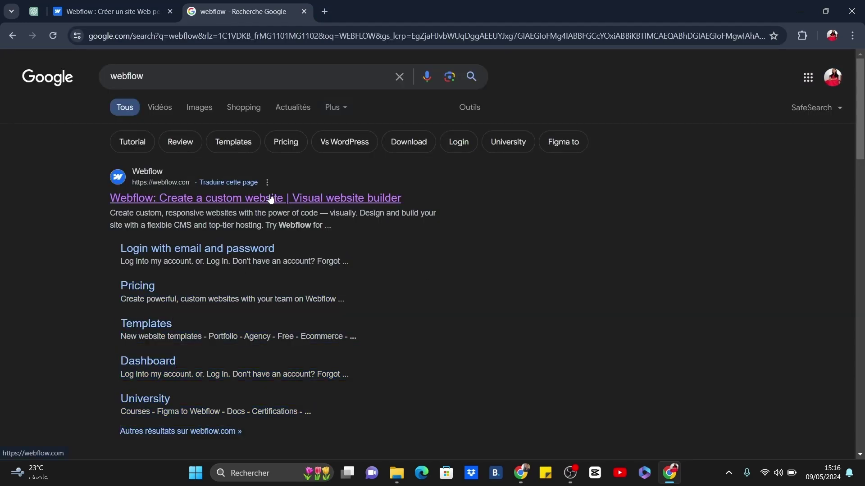
{"action": "left_click", "coordinate": [179, 196]}
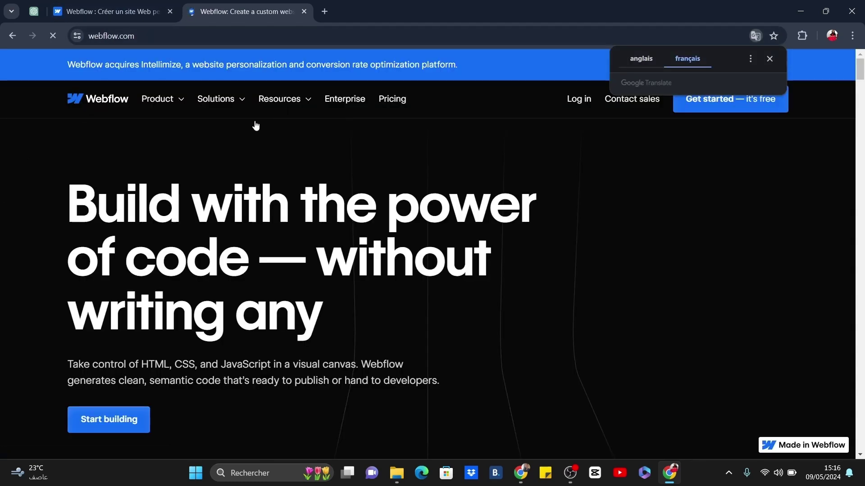
- Dismiss the translation pop-up and sign up for a free Webflow account with Google
{"action": "left_click", "coordinate": [770, 61]}
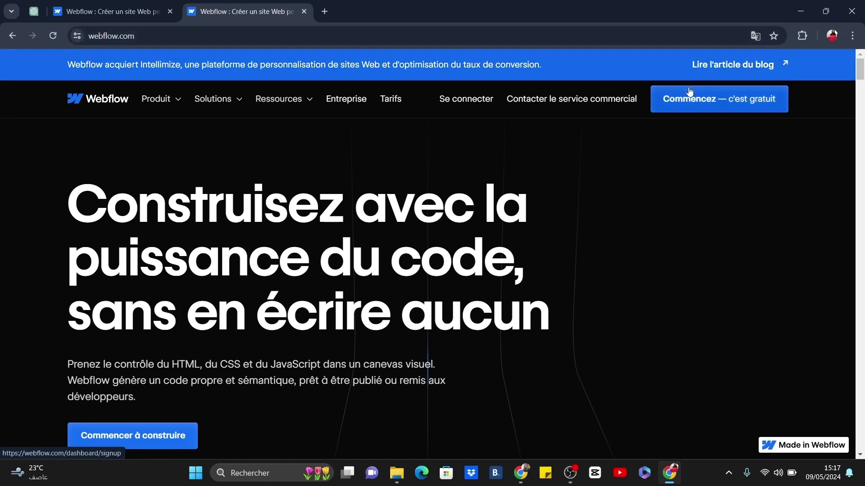
{"action": "left_click", "coordinate": [723, 103]}
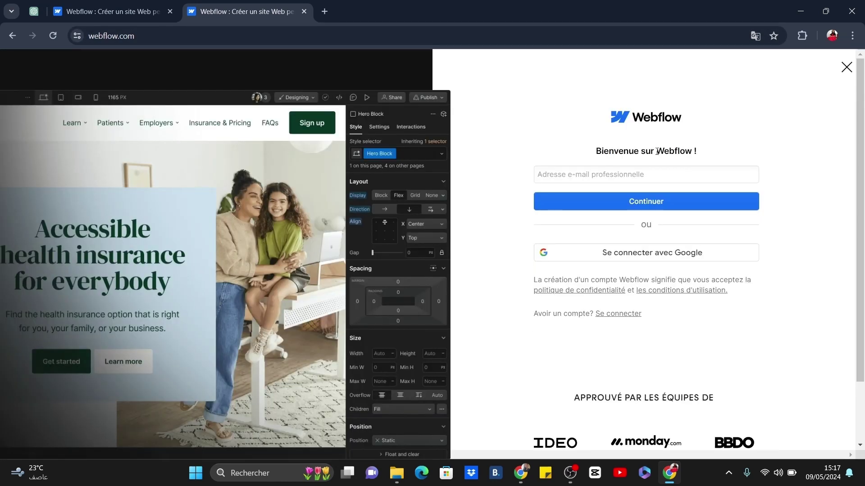
{"action": "left_click", "coordinate": [626, 253]}
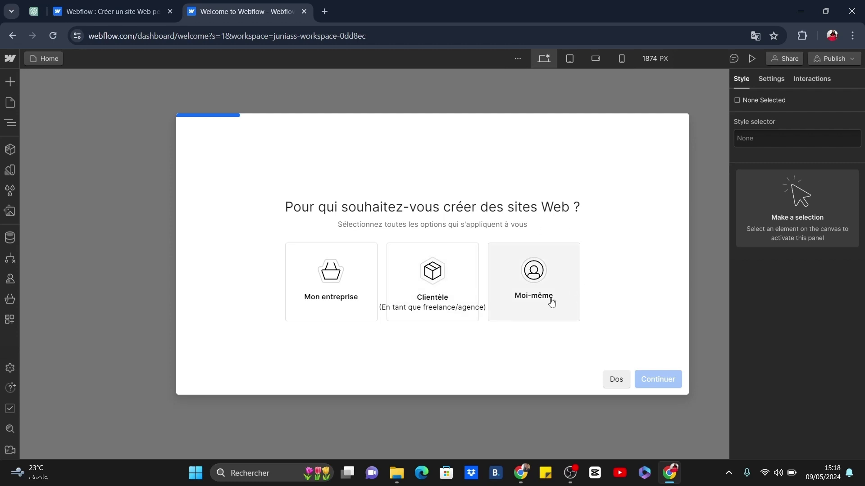
- Complete the onboarding questionnaire, answering "Clientèle", "En tant que freelance" and "Blog" as the type of site
{"action": "left_click", "coordinate": [453, 294]}
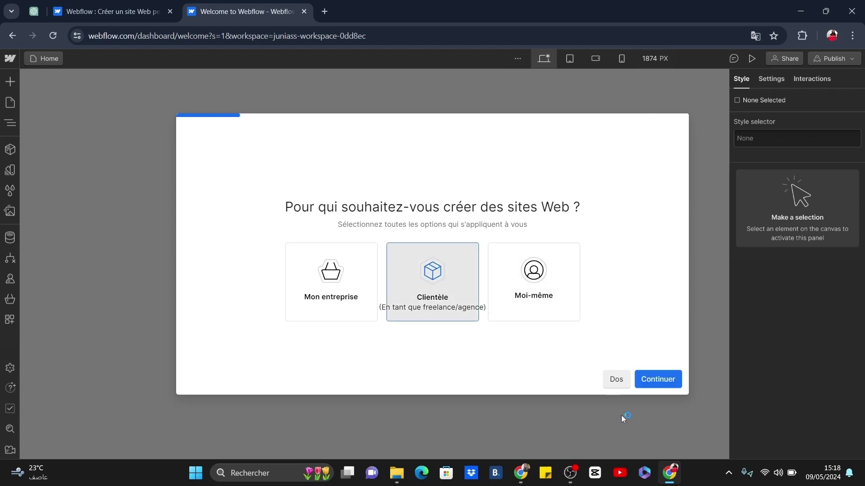
{"action": "left_click", "coordinate": [658, 382]}
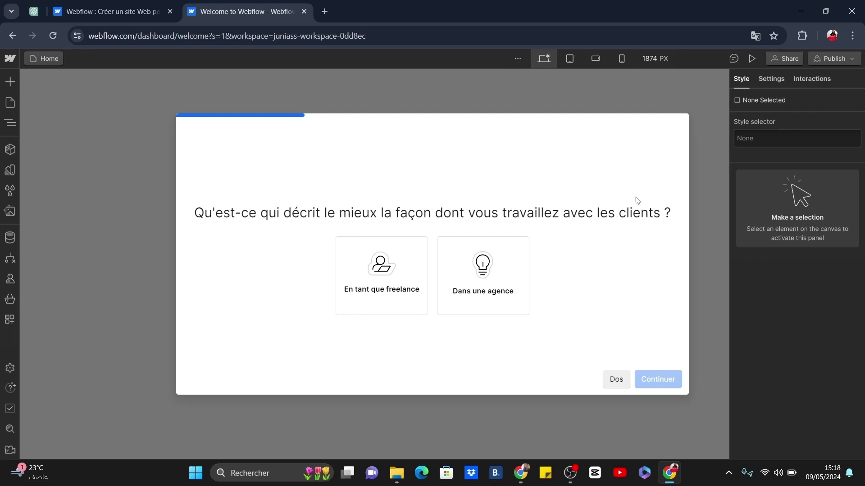
{"action": "left_click", "coordinate": [381, 275]}
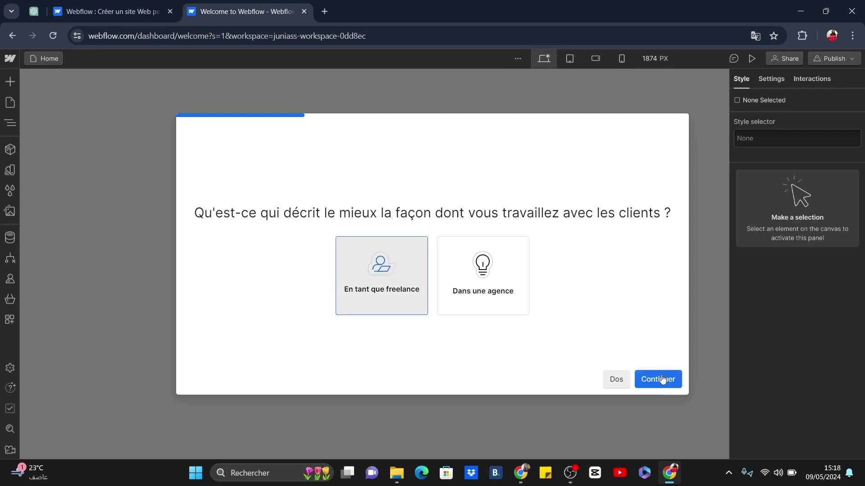
{"action": "left_click", "coordinate": [662, 380]}
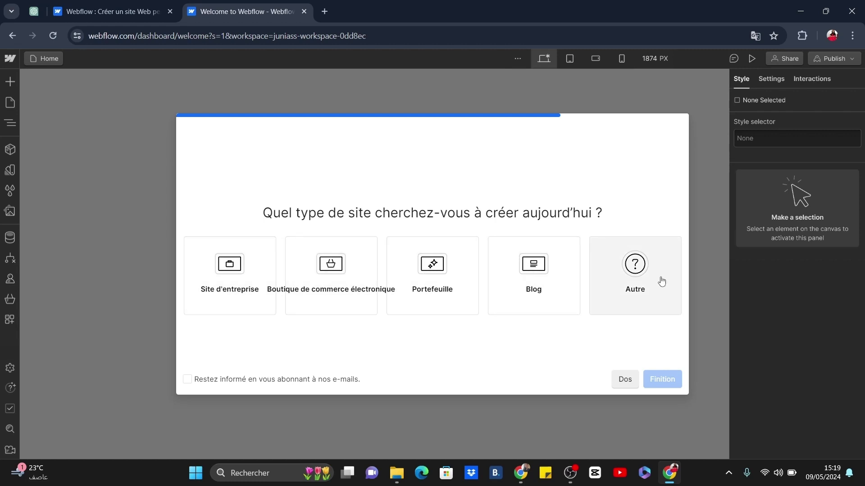
{"action": "left_click", "coordinate": [535, 268]}
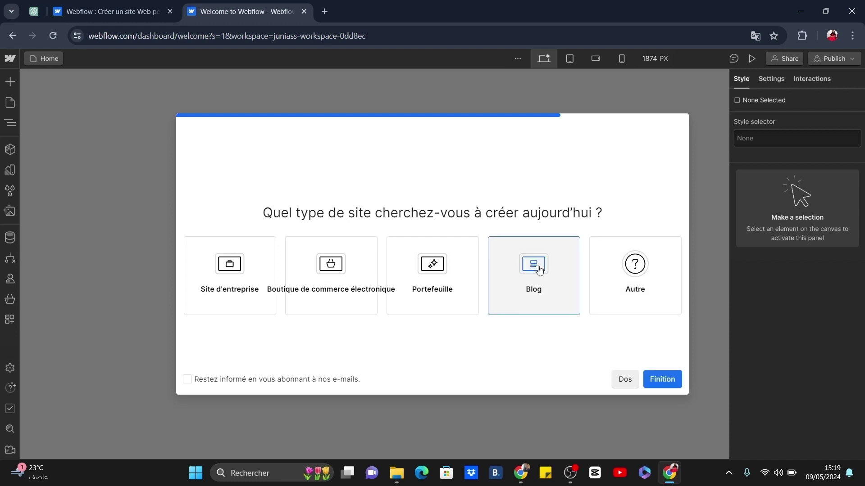
{"action": "left_click", "coordinate": [668, 385]}
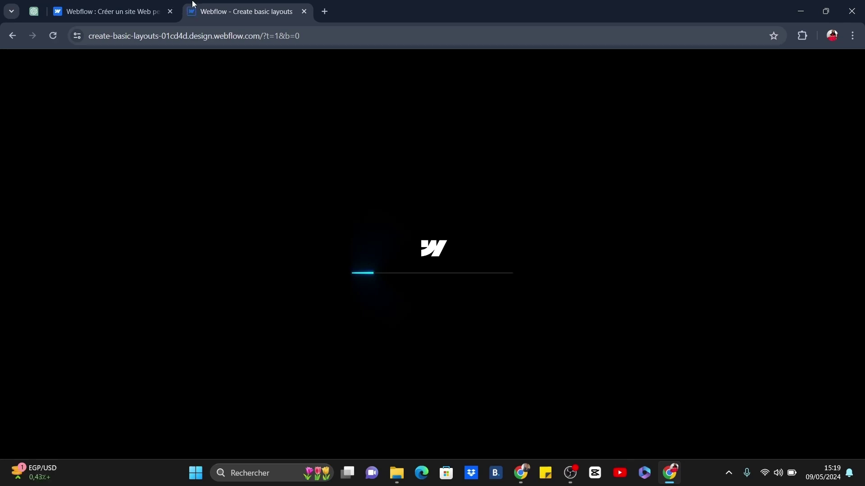
- Look up "PLAN TARIFAIRE WEBFLOW" on Google in a separate tab, review the results and return to the Webflow Designer
{"action": "left_click", "coordinate": [325, 12]}
{"action": "type", "text": "PLA"}
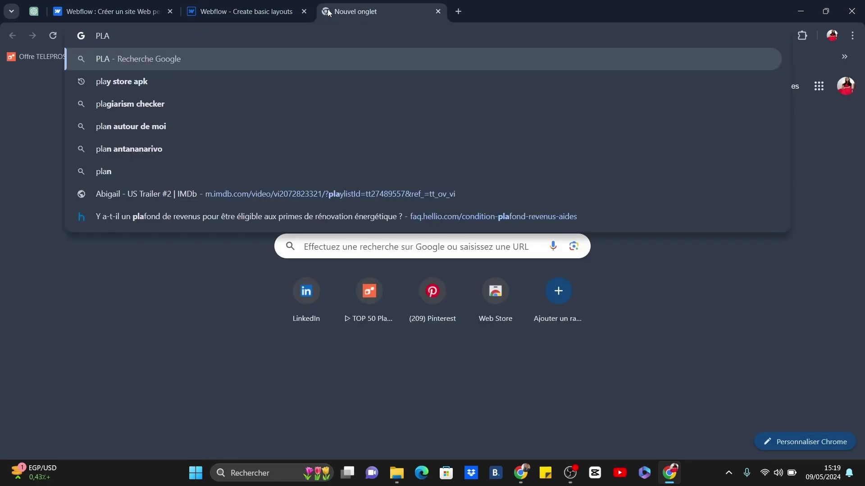
{"action": "type", "text": "N TARIFAIRE WEBFLOW"}
{"action": "key", "text": "Return"}
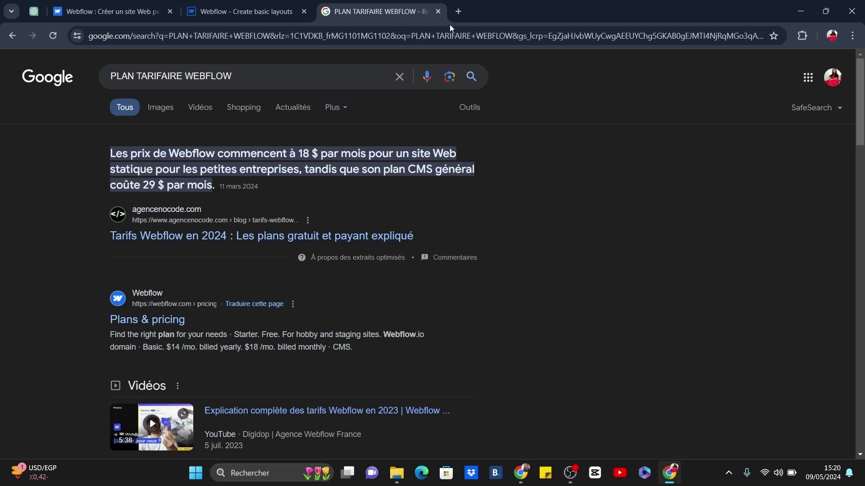
{"action": "left_click", "coordinate": [437, 11]}
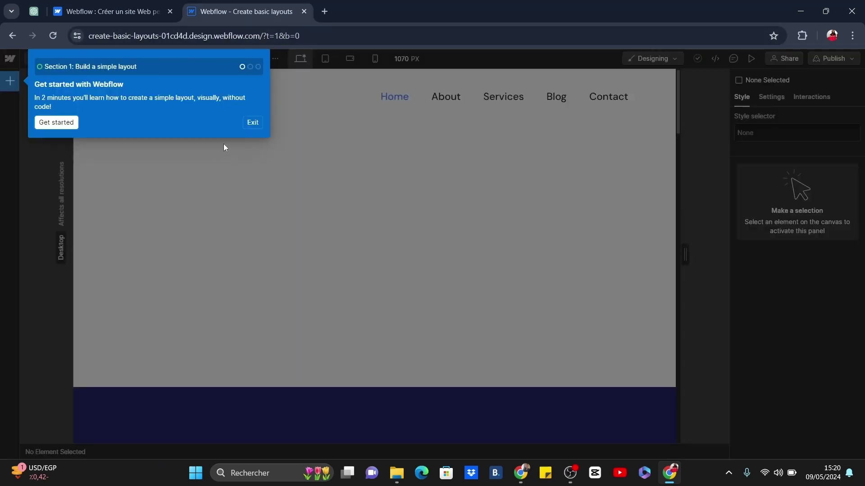
- Start the guided layout lesson by adding a Container below the navigation bar with a minimum height of 400 px
{"action": "left_click", "coordinate": [56, 123]}
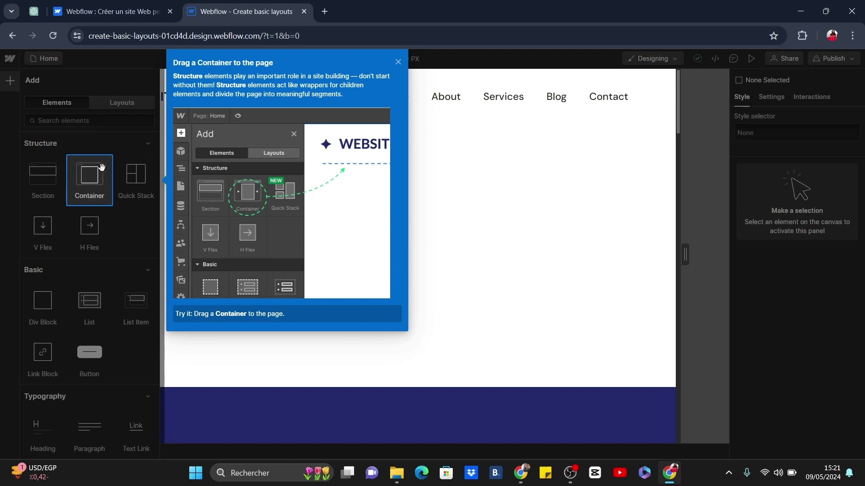
{"action": "left_click_drag", "start_coordinate": [101, 168], "coordinate": [303, 176]}
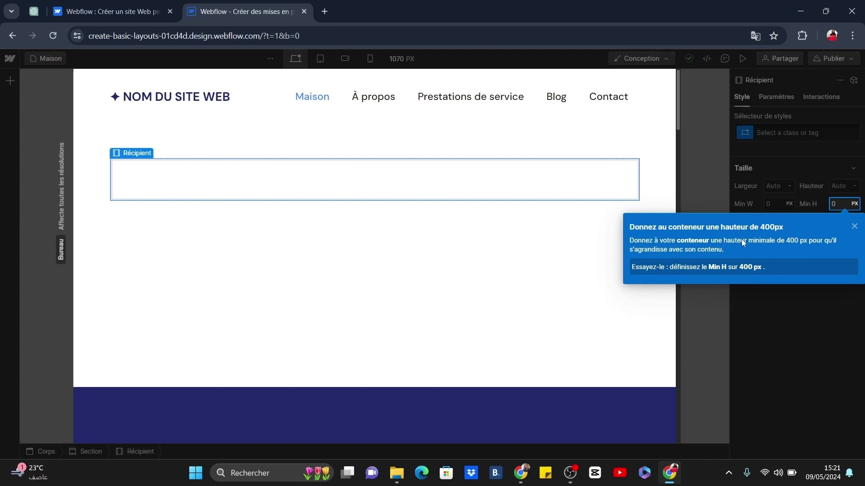
{"action": "type", "text": "400"}
{"action": "key", "text": "Return"}
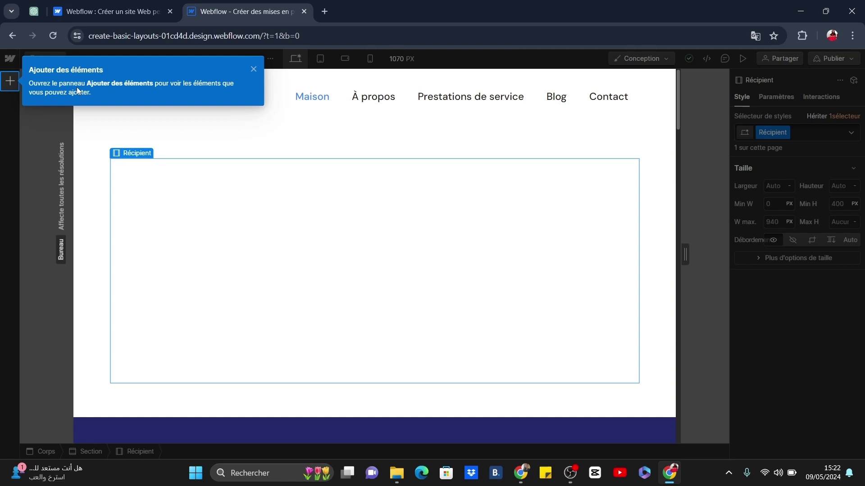
- Add an H1 heading reading "Téléconseillé" to the container, with a button below it
{"action": "left_click", "coordinate": [10, 81]}
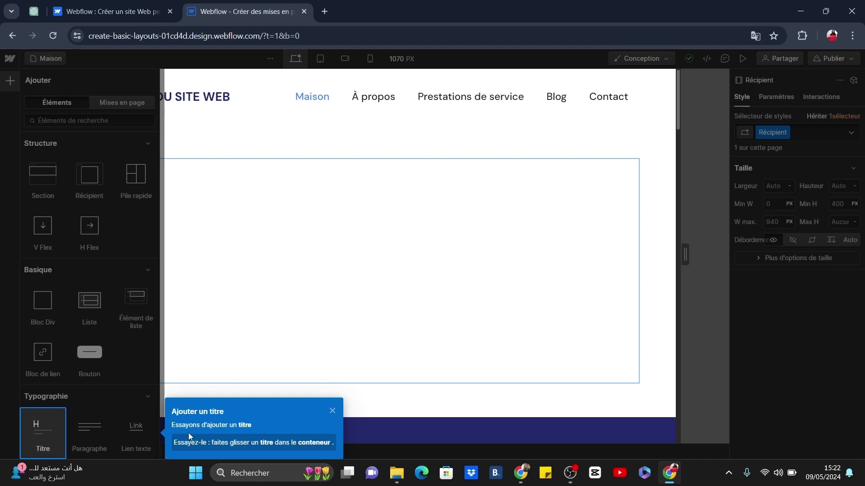
{"action": "left_click", "coordinate": [324, 448]}
{"action": "type", "text": "Téléconseillé"}
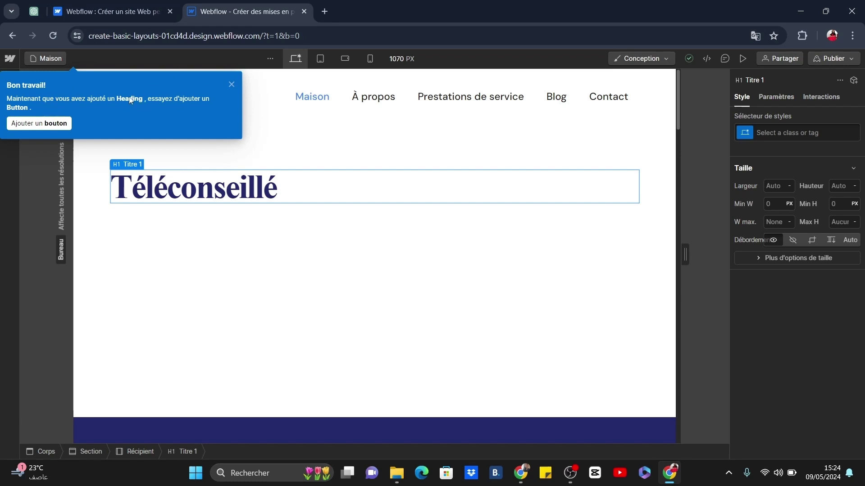
{"action": "left_click", "coordinate": [40, 123]}
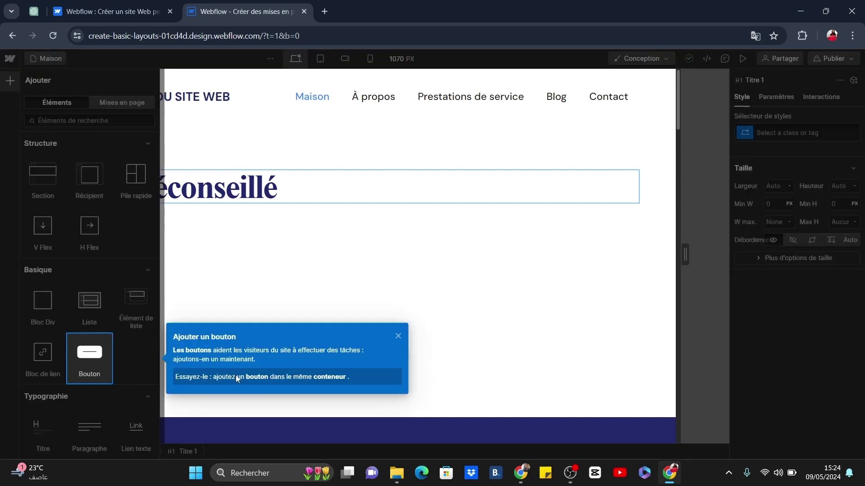
{"action": "left_click", "coordinate": [236, 375]}
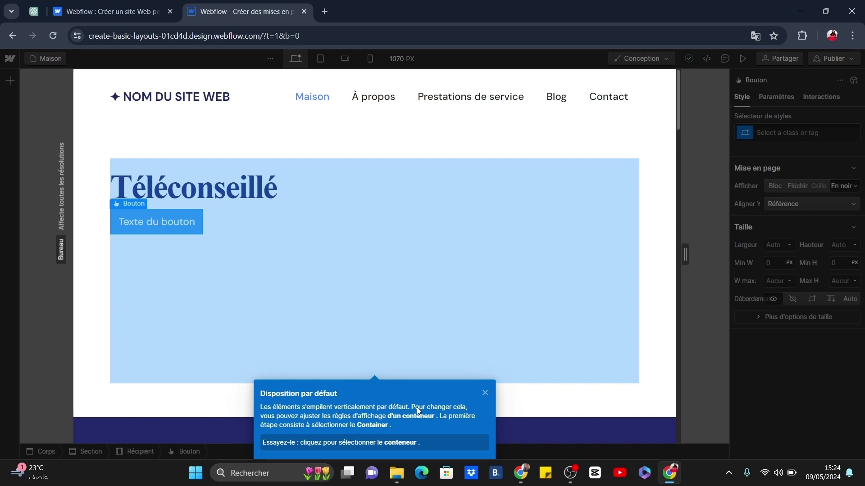
- Set the container to a vertical flexbox layout with its content centred both horizontally and vertically
{"action": "left_click", "coordinate": [469, 355]}
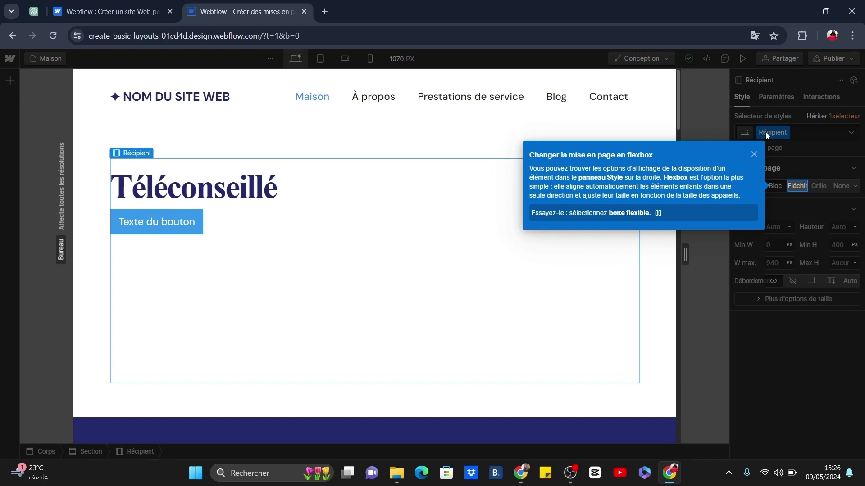
{"action": "left_click", "coordinate": [806, 186]}
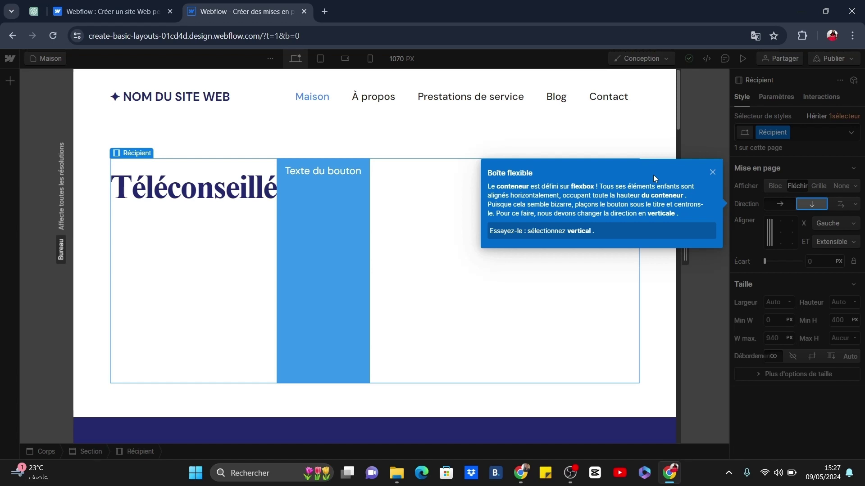
{"action": "left_click", "coordinate": [813, 204]}
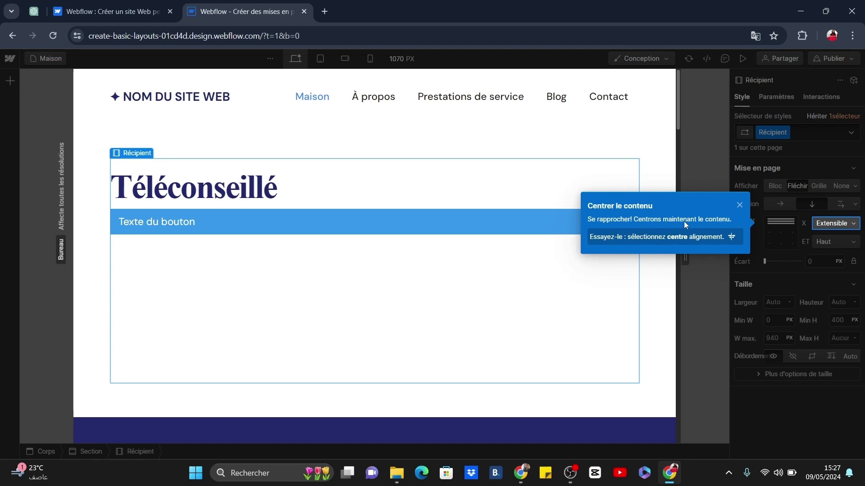
{"action": "left_click", "coordinate": [780, 221]}
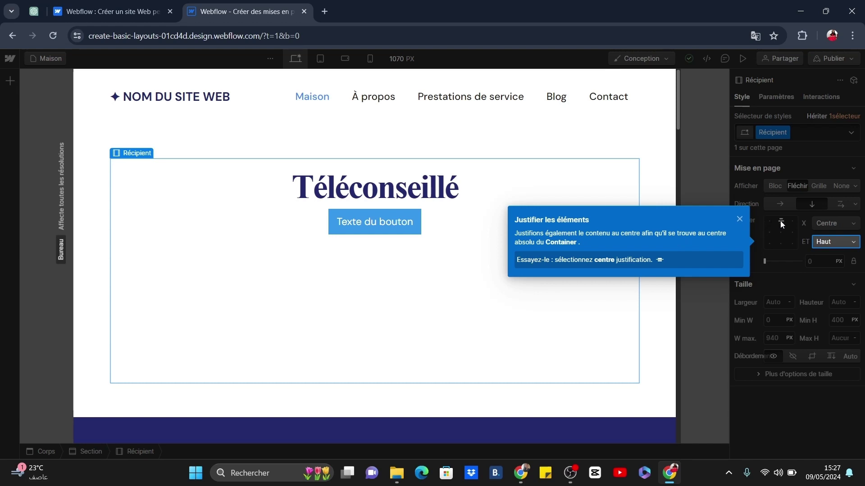
{"action": "left_click", "coordinate": [833, 242]}
{"action": "left_click", "coordinate": [834, 258]}
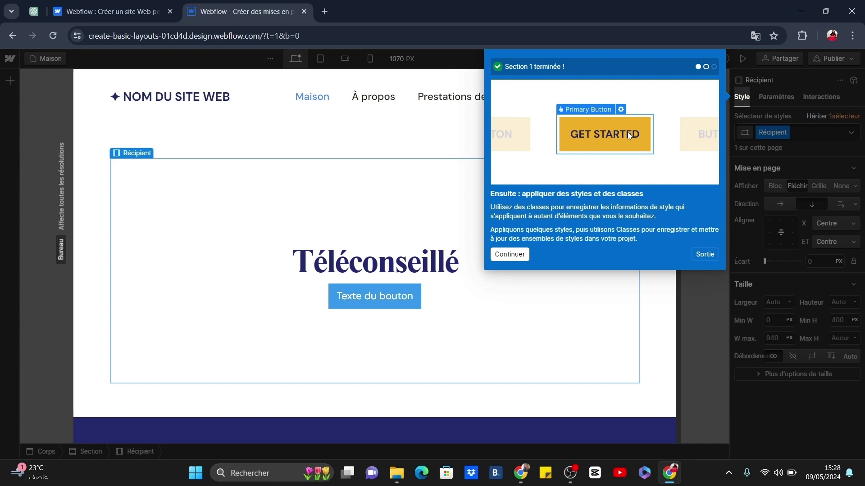
- Continue to the styling section of the lesson and set the "Téléconseillé" heading's font size to 80 px
{"action": "left_click", "coordinate": [509, 254]}
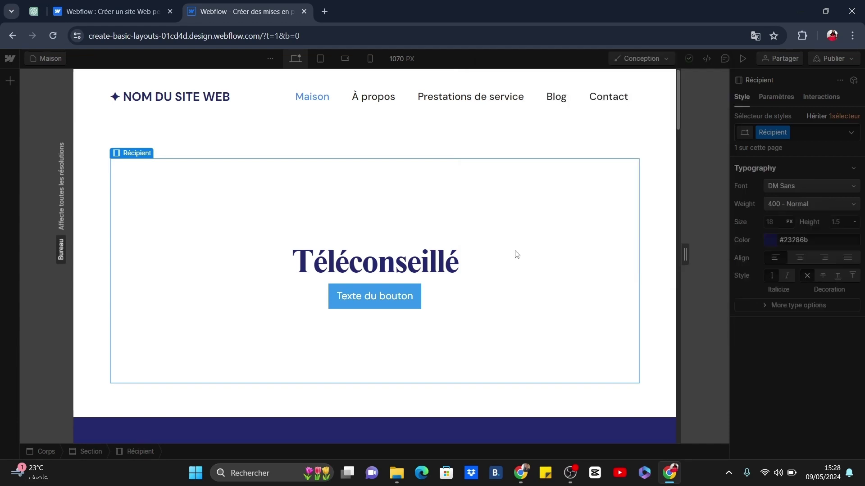
{"action": "left_click", "coordinate": [387, 260]}
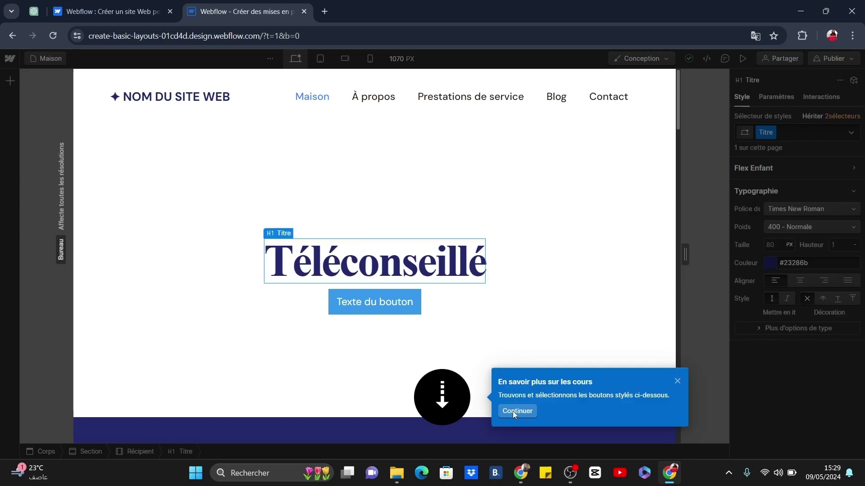
- Set the left padding of the middle "MODIFIER CE BOUTON" button's Primary Button class to 20 px
{"action": "left_click", "coordinate": [517, 411]}
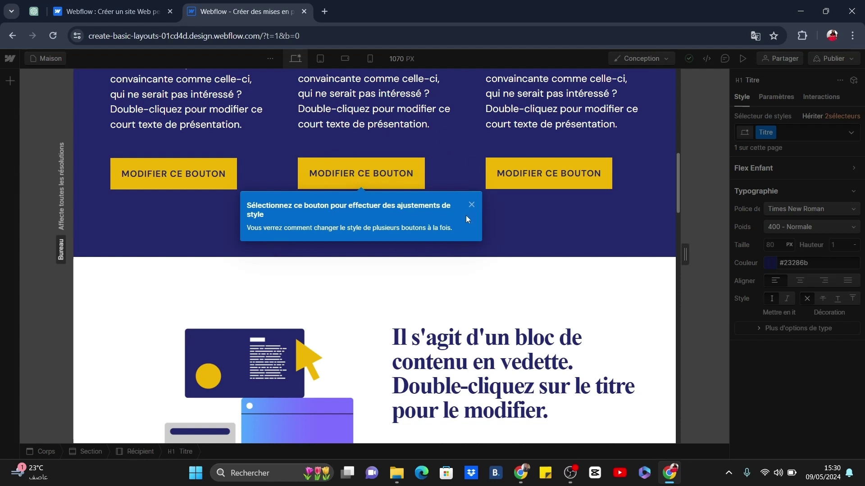
{"action": "left_click", "coordinate": [378, 174]}
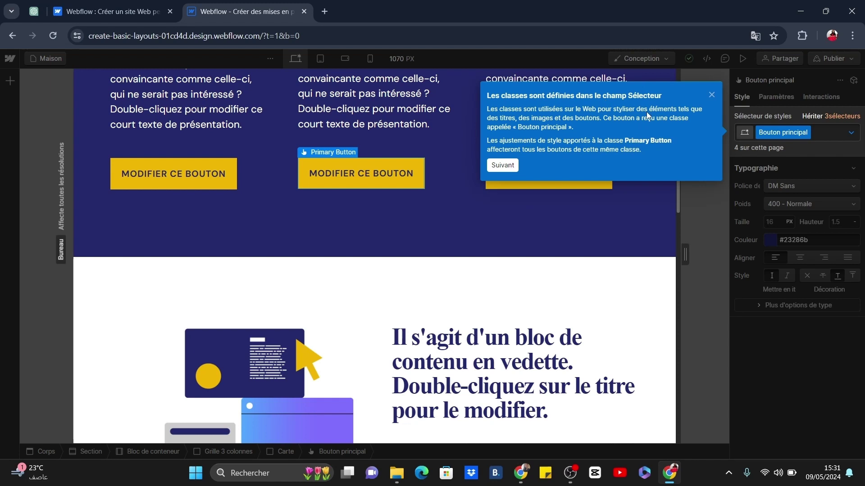
{"action": "left_click", "coordinate": [501, 166]}
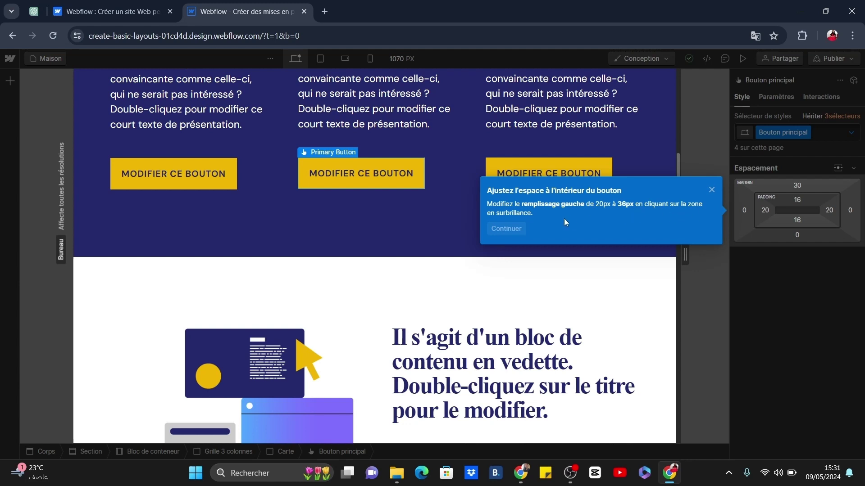
{"action": "left_click", "coordinate": [764, 210]}
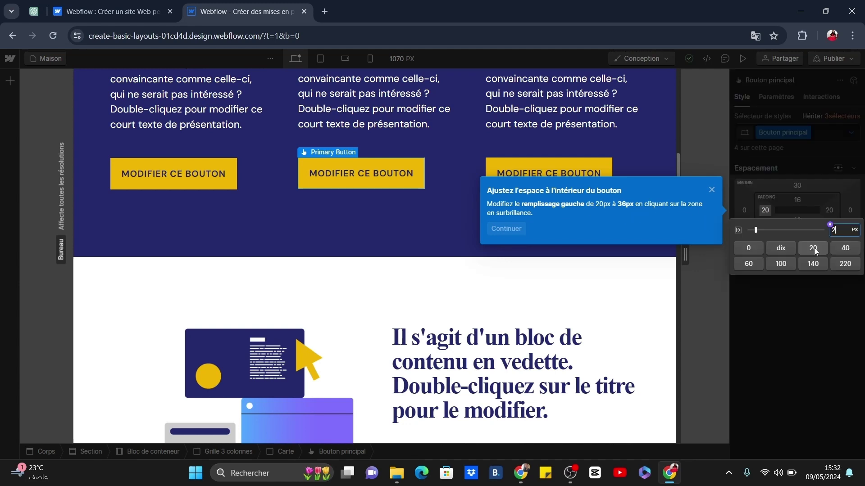
{"action": "left_click", "coordinate": [814, 248]}
{"action": "left_click", "coordinate": [498, 243]}
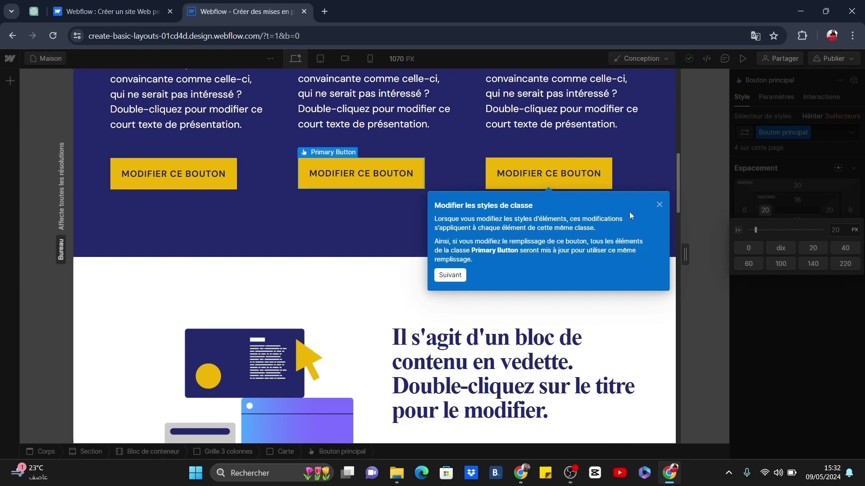
- Continue the class styling lesson and apply the existing Primary Button class to the button below the "Téléconseillé" heading
{"action": "left_click", "coordinate": [452, 275]}
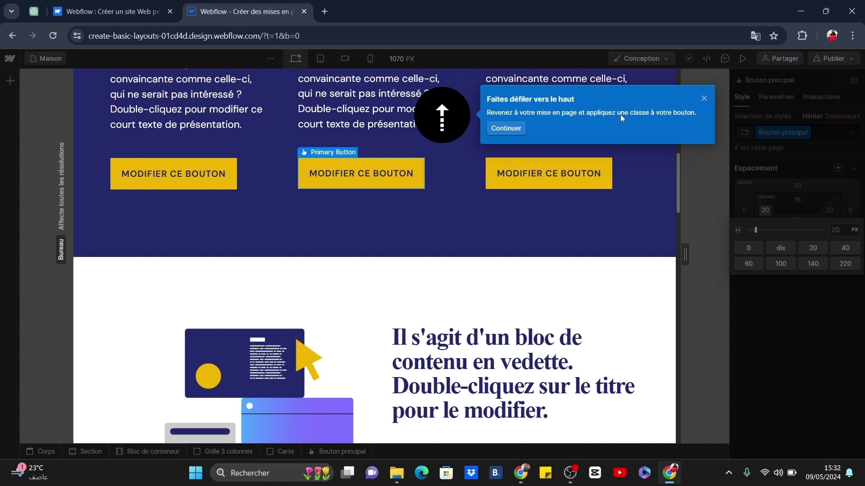
{"action": "left_click", "coordinate": [500, 128]}
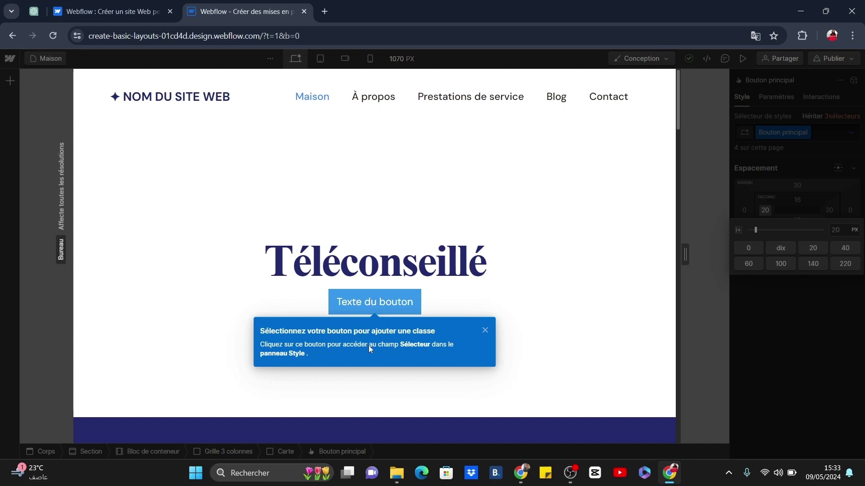
{"action": "left_click", "coordinate": [377, 299]}
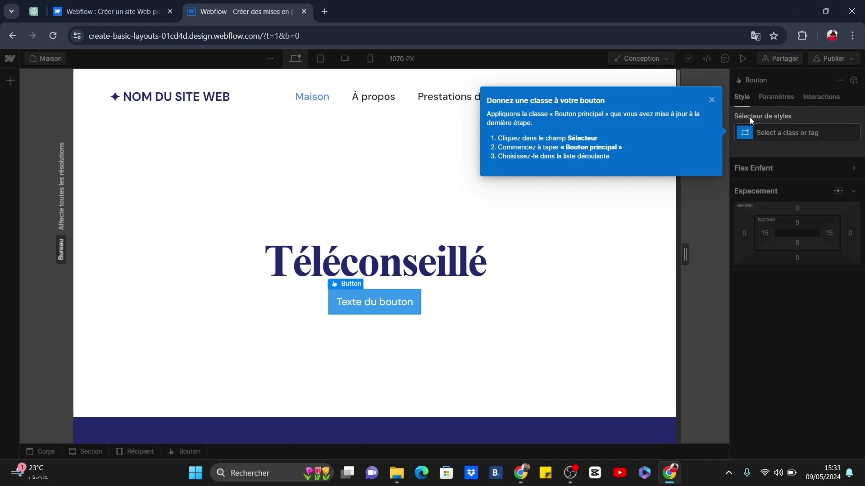
{"action": "left_click", "coordinate": [796, 132]}
{"action": "left_click", "coordinate": [766, 156]}
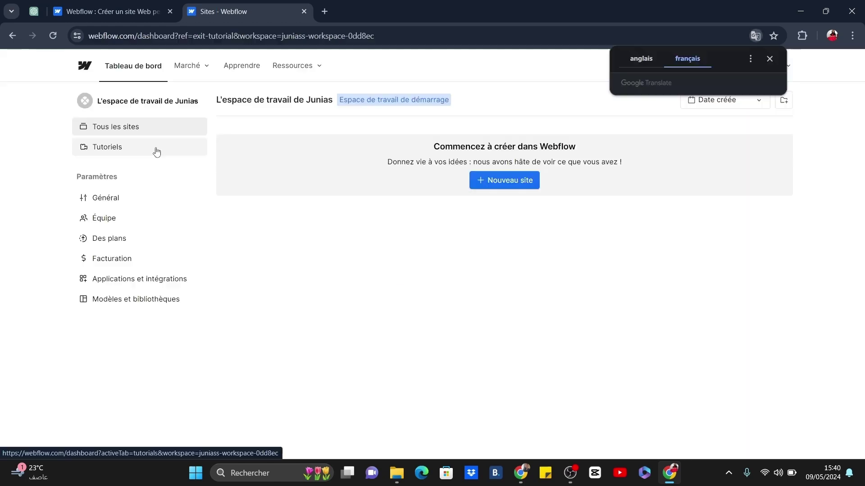
- Look over the interactive tutorials and Webflow University courses offered in the workspace dashboard
{"action": "left_click", "coordinate": [157, 151]}
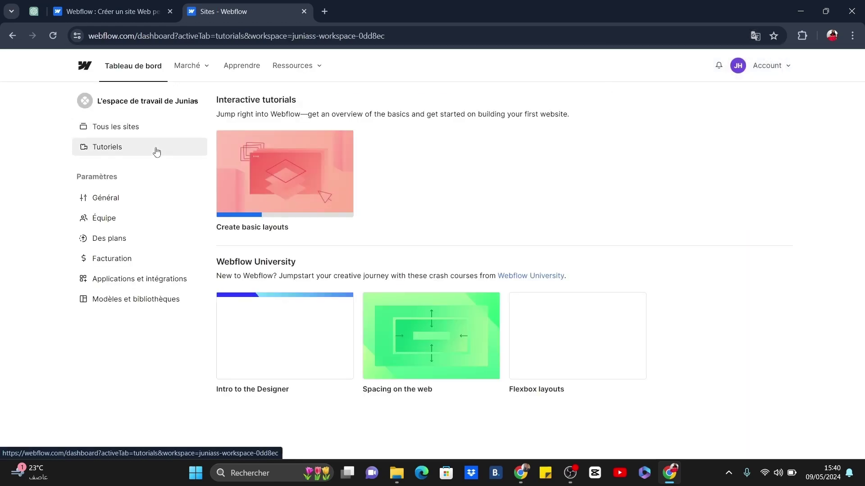
{"action": "mouse_move", "coordinate": [404, 311]}
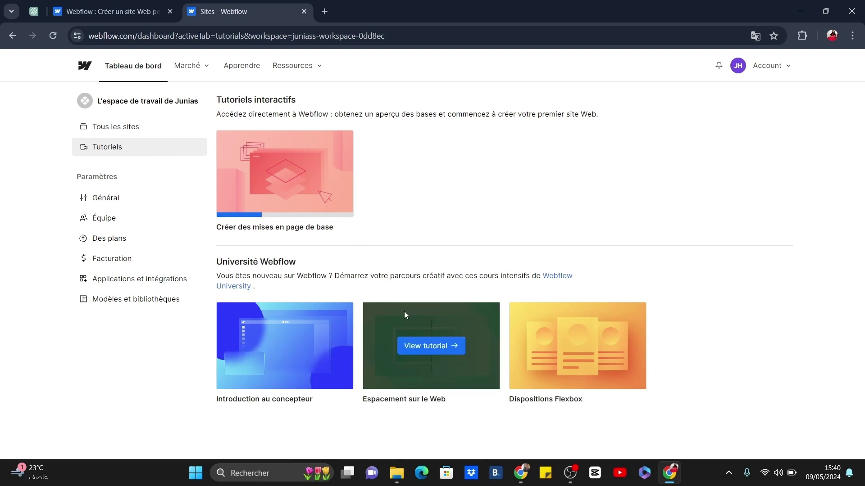
{"action": "mouse_move", "coordinate": [620, 381]}
{"action": "mouse_move", "coordinate": [317, 184]}
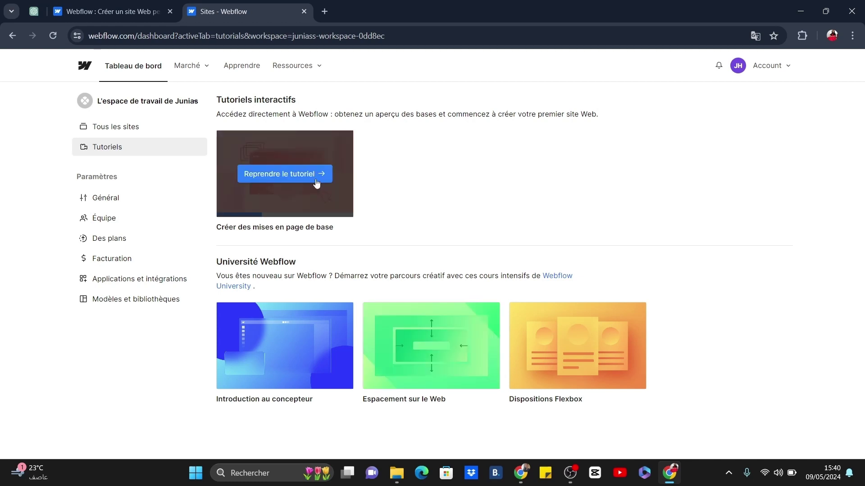
- Return to the list of all sites and start a new site based on a template
{"action": "left_click", "coordinate": [131, 132]}
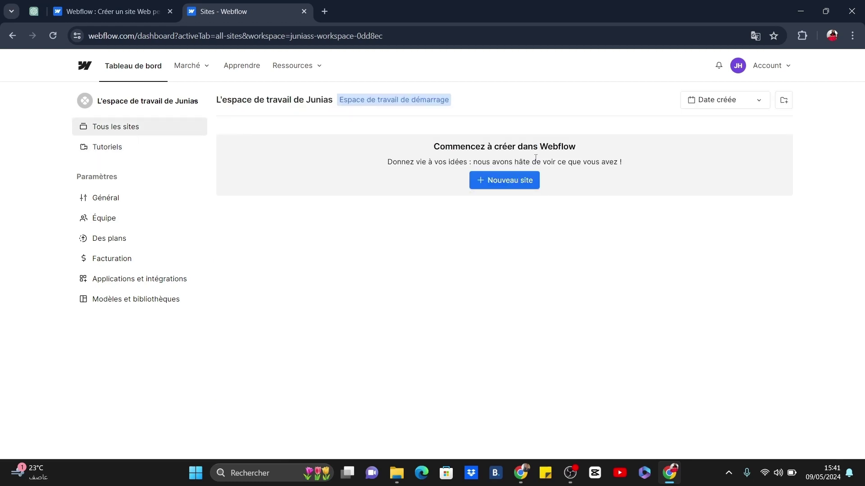
{"action": "left_click", "coordinate": [503, 182]}
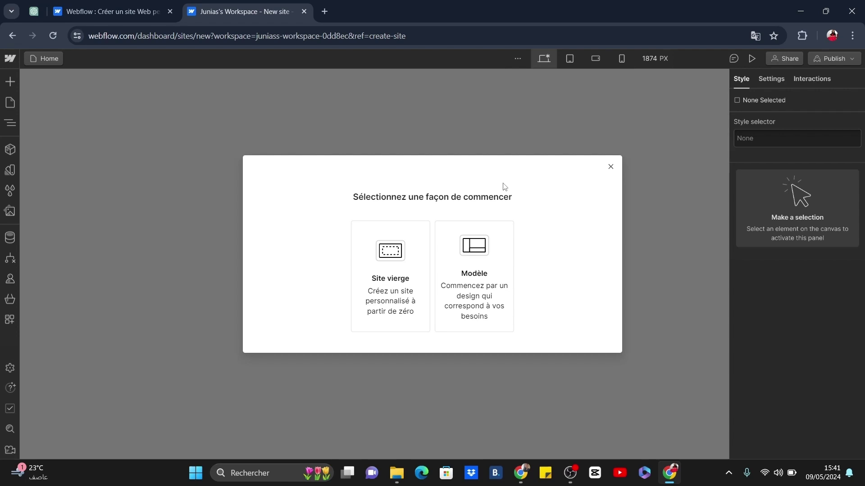
{"action": "left_click", "coordinate": [476, 268]}
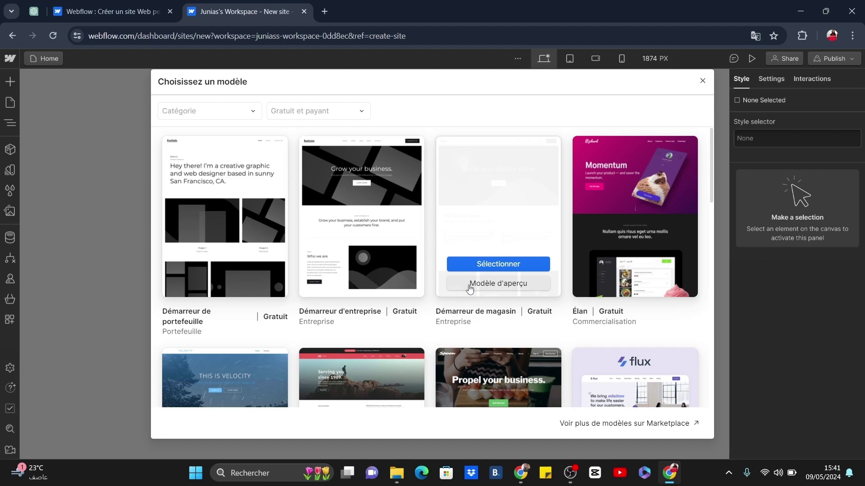
- Choose the free "Propel your business" template from the gallery and create the site under its suggested name
{"action": "scroll", "coordinate": [469, 288], "scroll_direction": "down", "scroll_amount": 15}
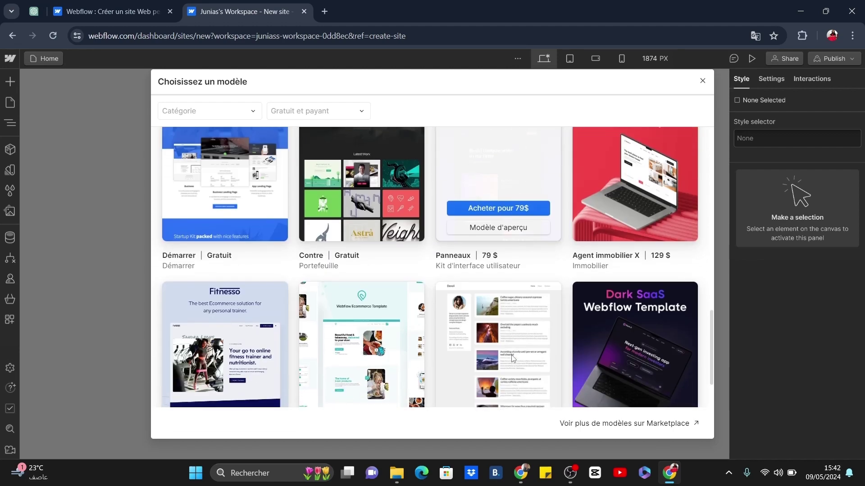
{"action": "scroll", "coordinate": [512, 354], "scroll_direction": "down", "scroll_amount": 2}
{"action": "scroll", "coordinate": [498, 315], "scroll_direction": "up", "scroll_amount": 4}
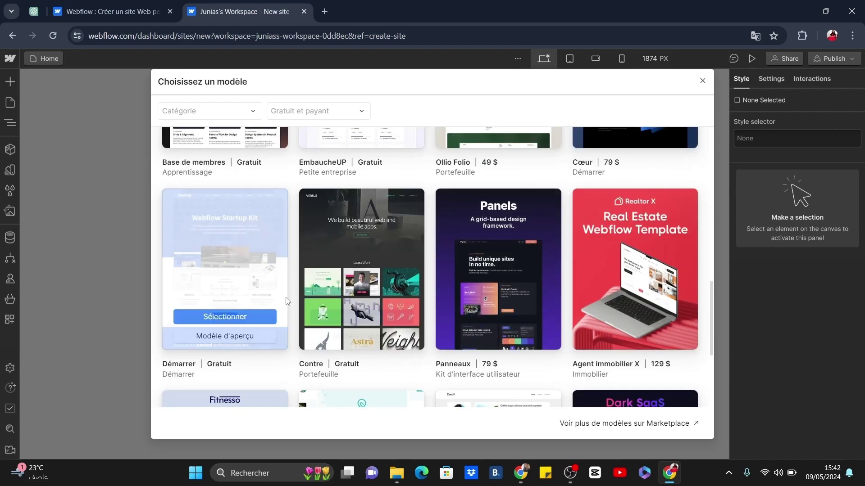
{"action": "scroll", "coordinate": [577, 282], "scroll_direction": "up", "scroll_amount": 10}
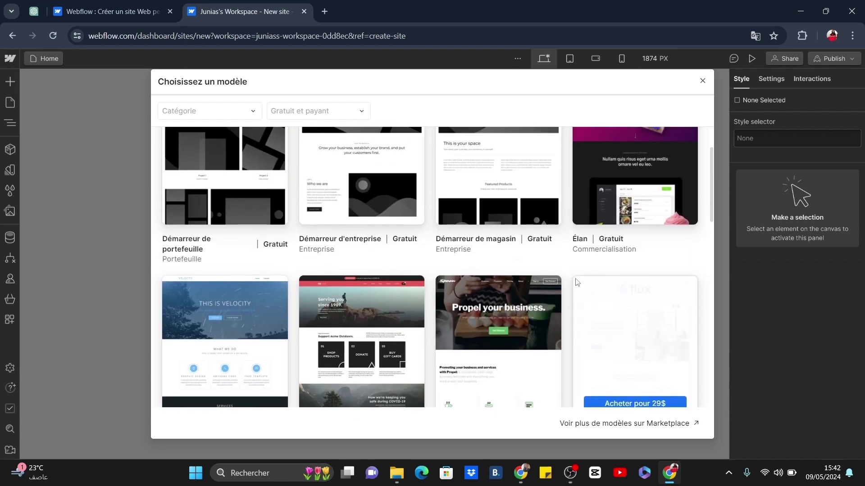
{"action": "scroll", "coordinate": [574, 277], "scroll_direction": "up", "scroll_amount": 2}
{"action": "scroll", "coordinate": [574, 278], "scroll_direction": "down", "scroll_amount": 3}
{"action": "mouse_move", "coordinate": [491, 366]}
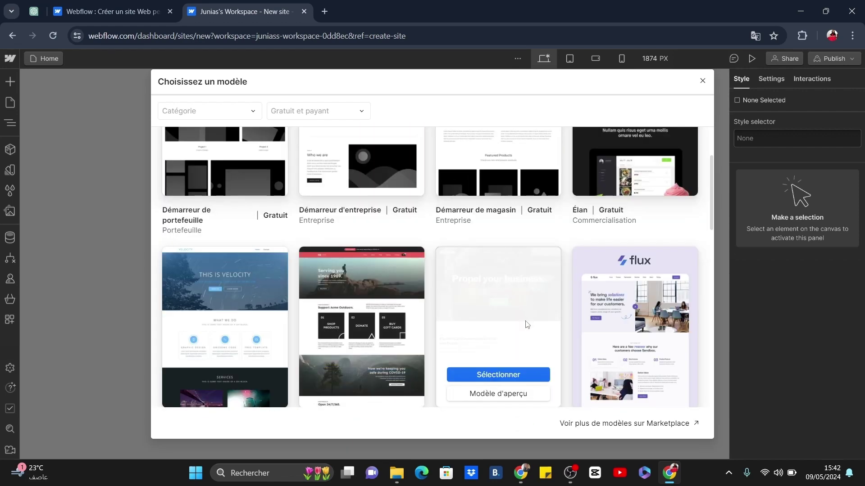
{"action": "left_click", "coordinate": [499, 374]}
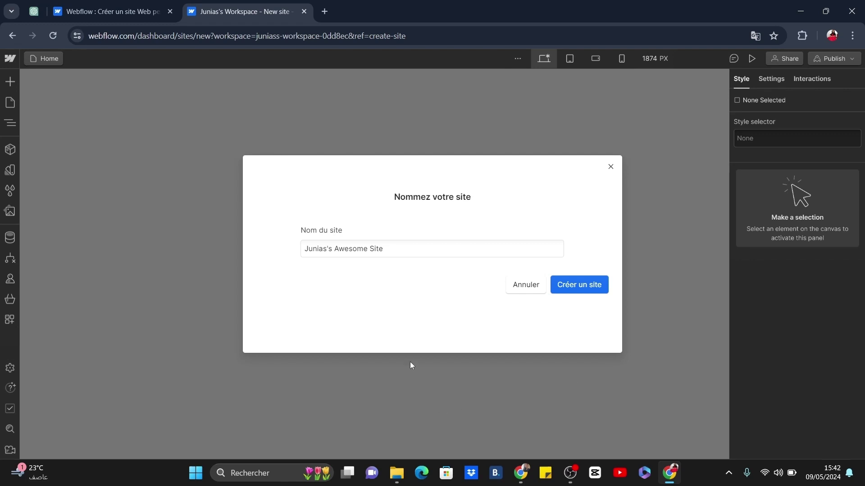
{"action": "left_click", "coordinate": [579, 289]}
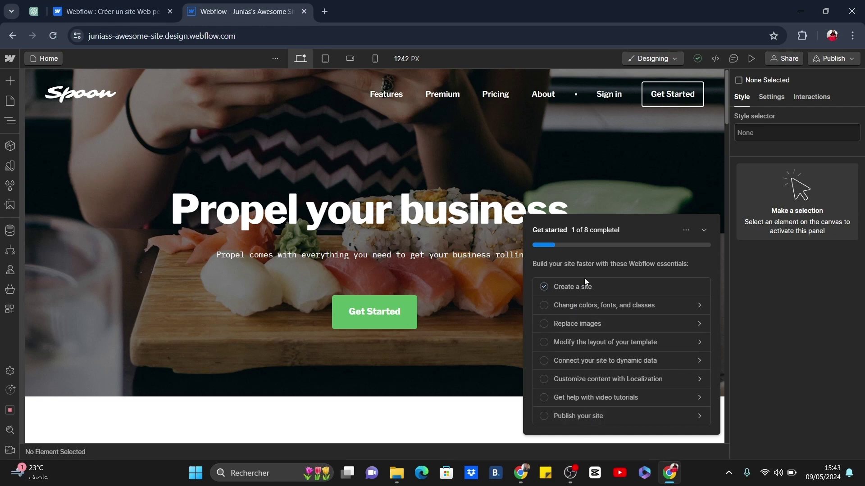
- Open the checklist's "Change colors, fonts, and classes" tutorial and skim the Webflow University lesson on classes
{"action": "left_click", "coordinate": [545, 309]}
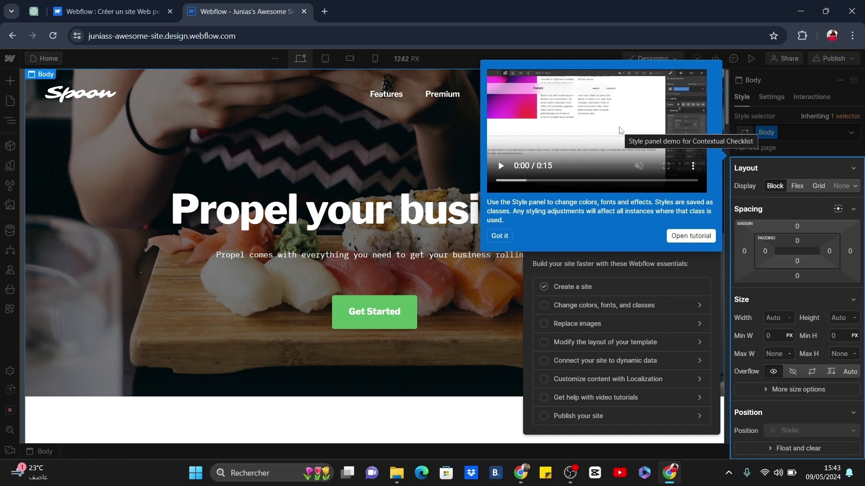
{"action": "left_click", "coordinate": [682, 237]}
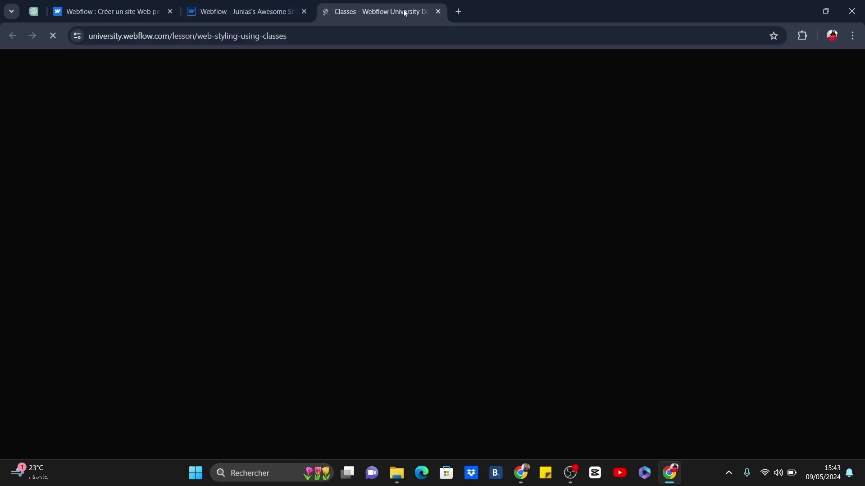
{"action": "scroll", "coordinate": [468, 456], "scroll_direction": "down", "scroll_amount": 15}
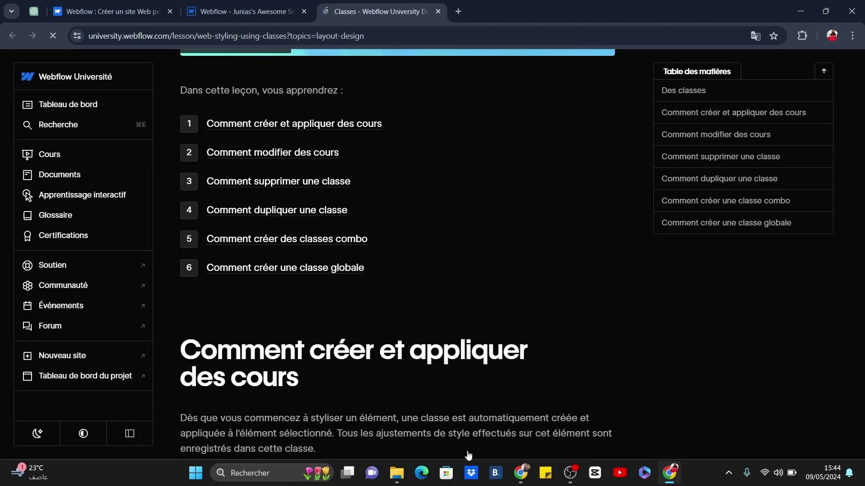
{"action": "scroll", "coordinate": [468, 455], "scroll_direction": "down", "scroll_amount": 15}
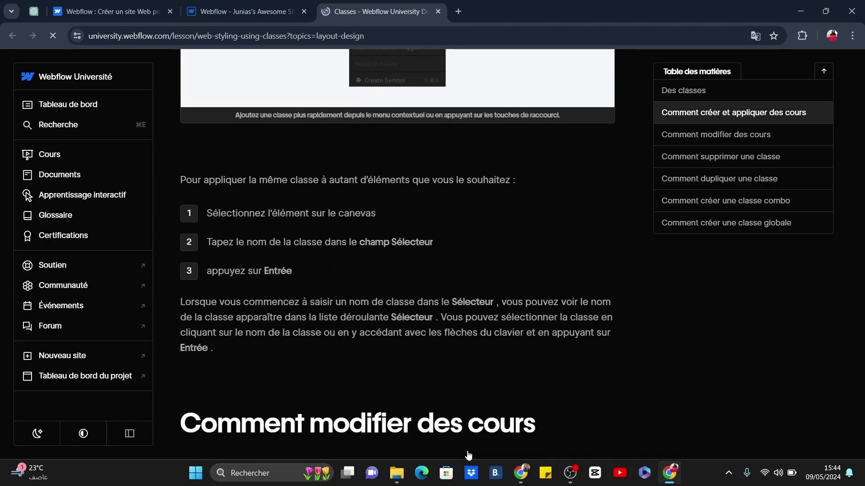
{"action": "scroll", "coordinate": [468, 455], "scroll_direction": "up", "scroll_amount": 12}
- Replace the "Propel your business" hero heading with "Let's collaborate together!" and format it in bold Inconsolata
{"action": "double_click", "coordinate": [484, 210]}
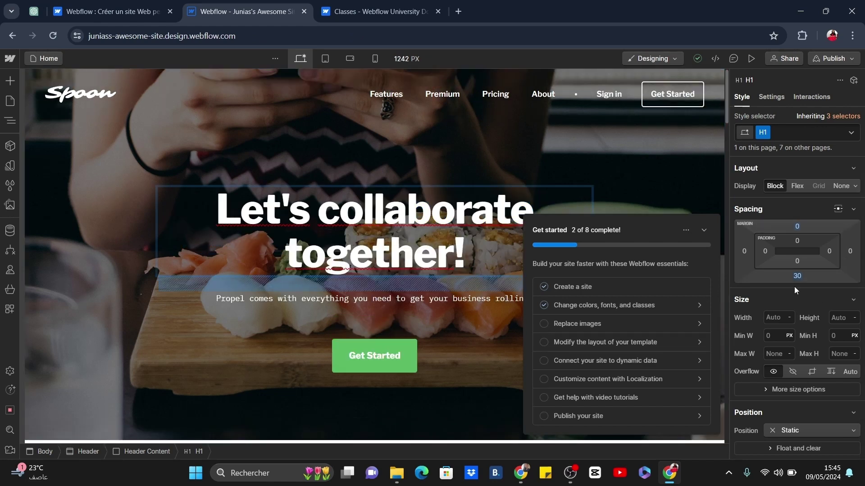
{"action": "scroll", "coordinate": [766, 252], "scroll_direction": "down", "scroll_amount": 5}
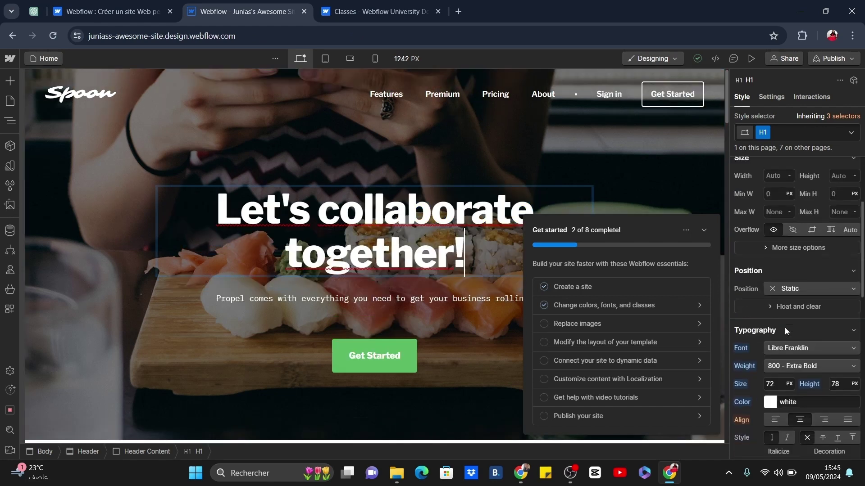
{"action": "left_click", "coordinate": [801, 264]}
{"action": "left_click", "coordinate": [806, 184]}
{"action": "triple_click", "coordinate": [365, 244]}
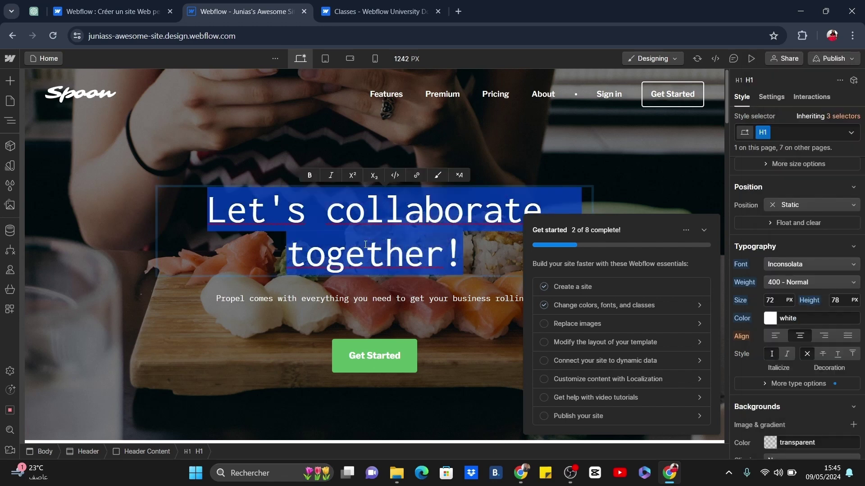
{"action": "left_click", "coordinate": [309, 175]}
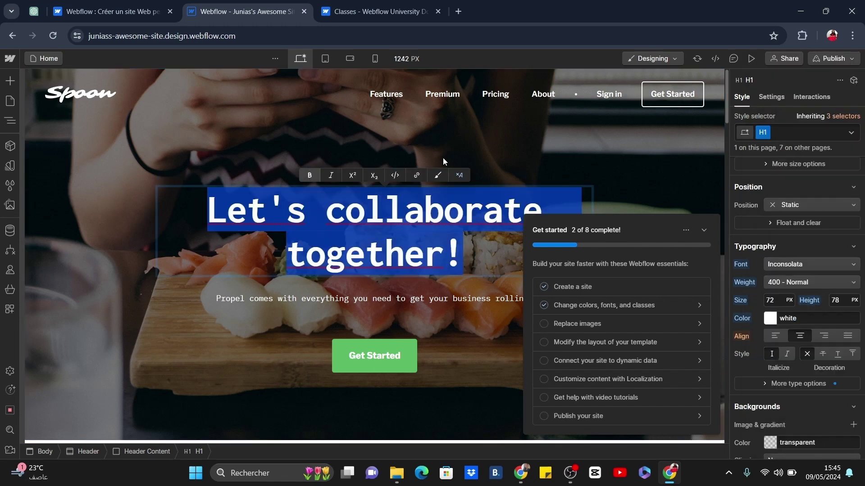
{"action": "left_click", "coordinate": [771, 300]}
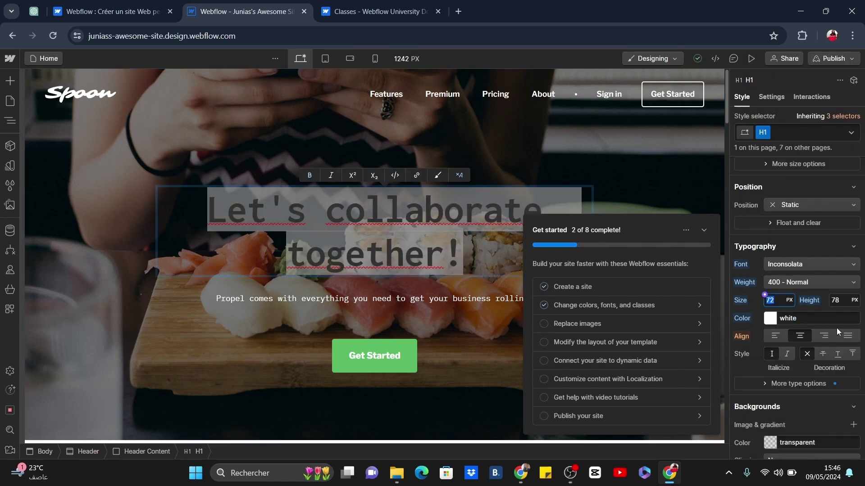
{"action": "left_click", "coordinate": [773, 320]}
{"action": "key", "text": "Escape"}
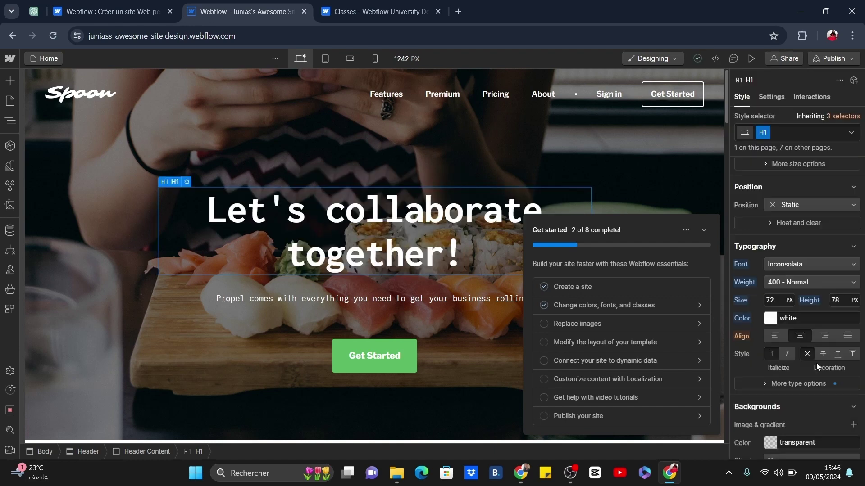
- Try a 5 px blur filter on the "Let's collaborate together!" heading and undo it
{"action": "scroll", "coordinate": [766, 285], "scroll_direction": "down", "scroll_amount": 1}
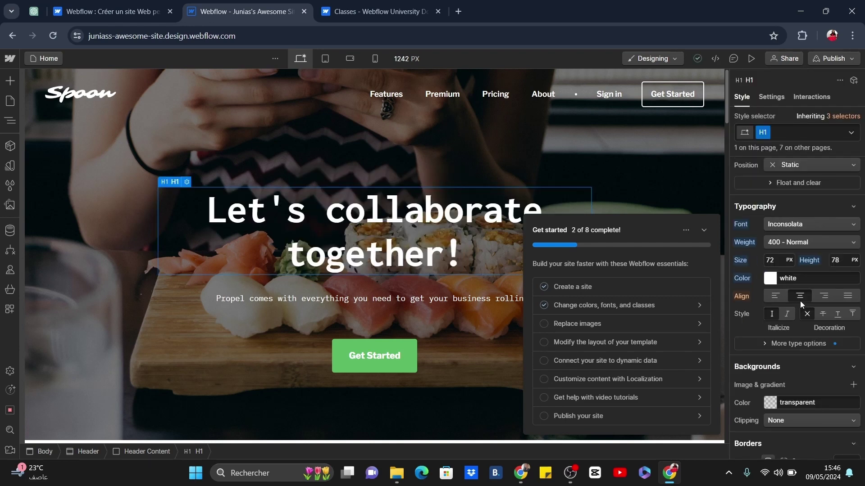
{"action": "scroll", "coordinate": [800, 270], "scroll_direction": "down", "scroll_amount": 4}
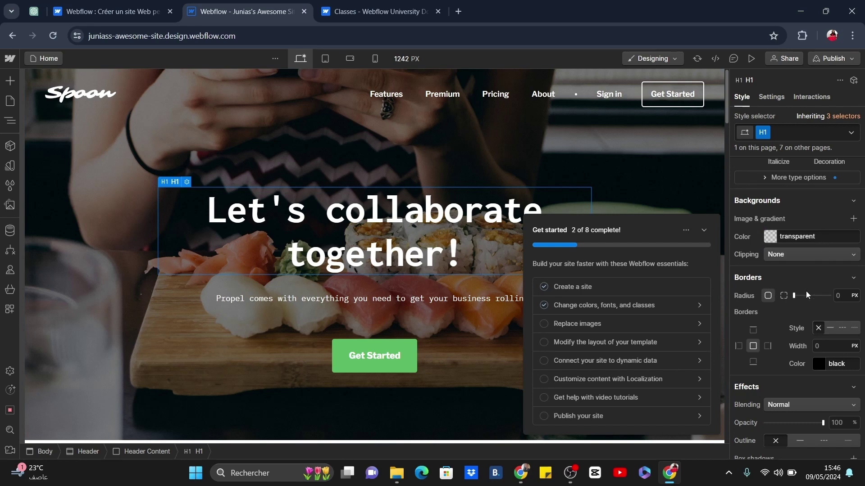
{"action": "scroll", "coordinate": [806, 294], "scroll_direction": "down", "scroll_amount": 7}
{"action": "left_click", "coordinate": [854, 292]}
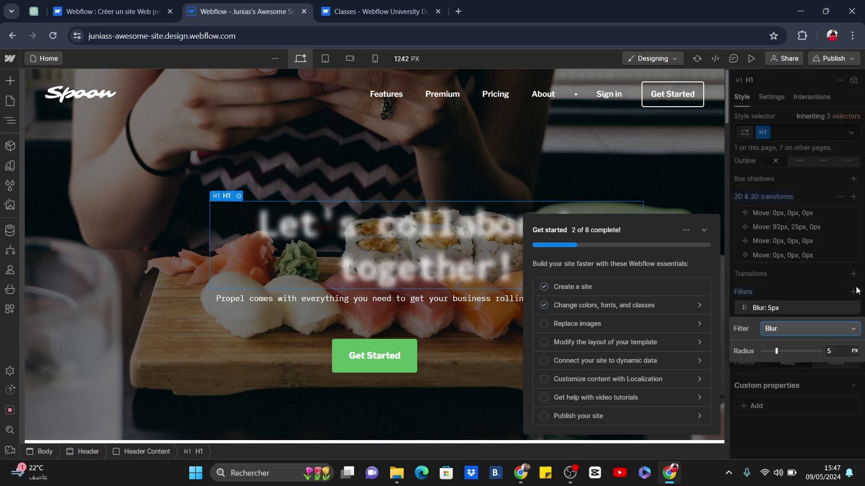
{"action": "key", "text": "ctrl+z"}
- Collapse the Get started checklist and look through the site's list of style selectors
{"action": "left_click", "coordinate": [703, 230]}
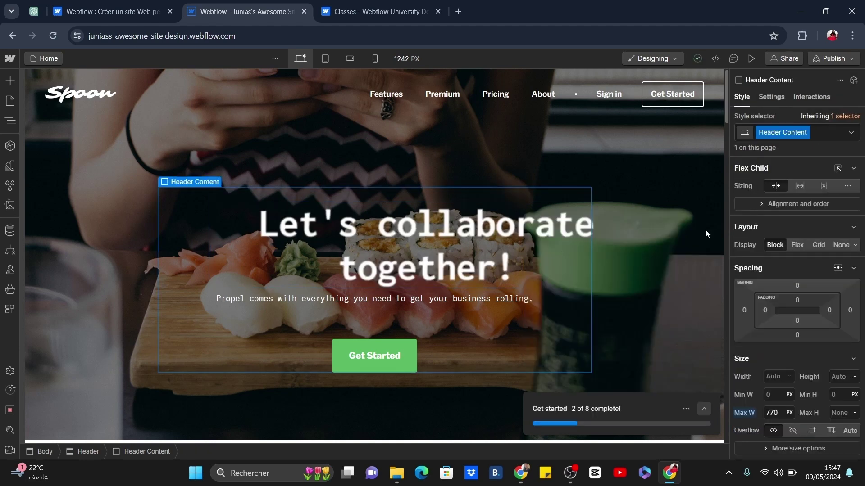
{"action": "left_click", "coordinate": [10, 185]}
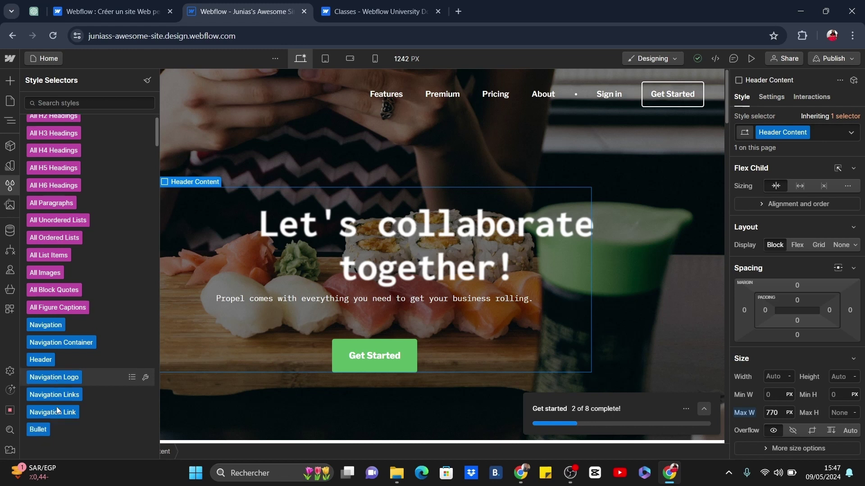
{"action": "scroll", "coordinate": [57, 405], "scroll_direction": "down", "scroll_amount": 3}
- Replace the Spoon logo in the page's navigation with the LOGO image uploaded from the TRAVAIL folder
{"action": "left_click", "coordinate": [81, 95]}
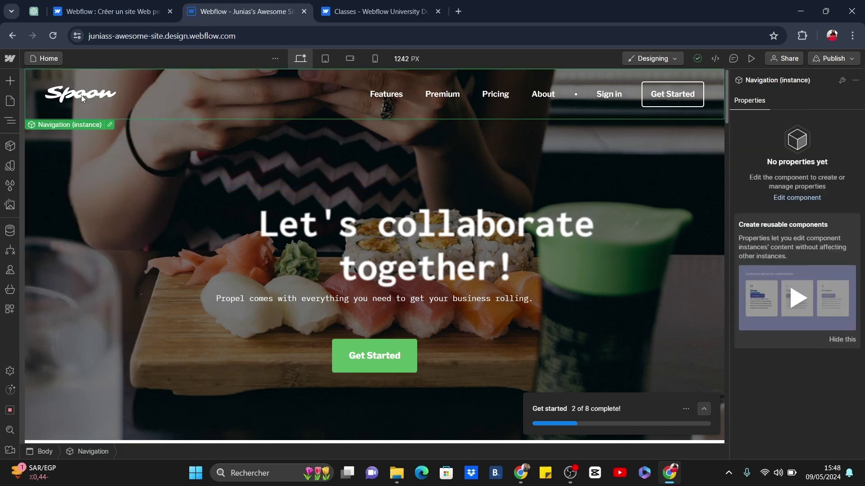
{"action": "double_click", "coordinate": [81, 95]}
{"action": "left_click", "coordinate": [116, 339]}
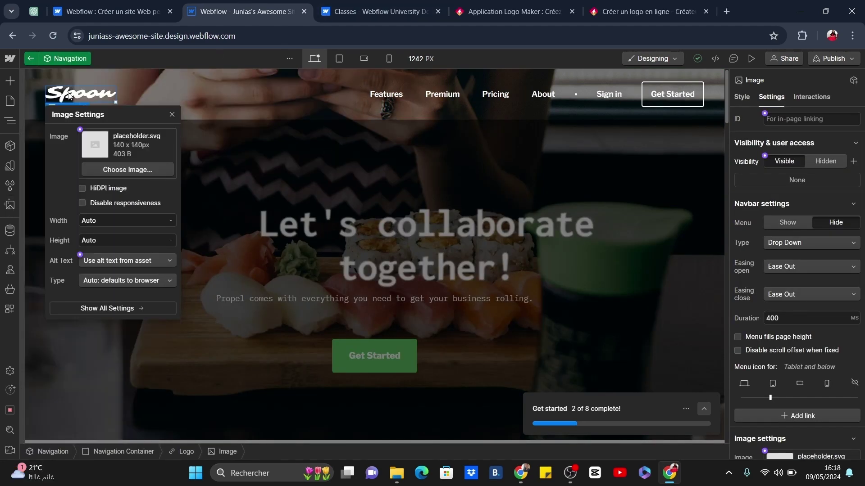
{"action": "left_click", "coordinate": [69, 95]}
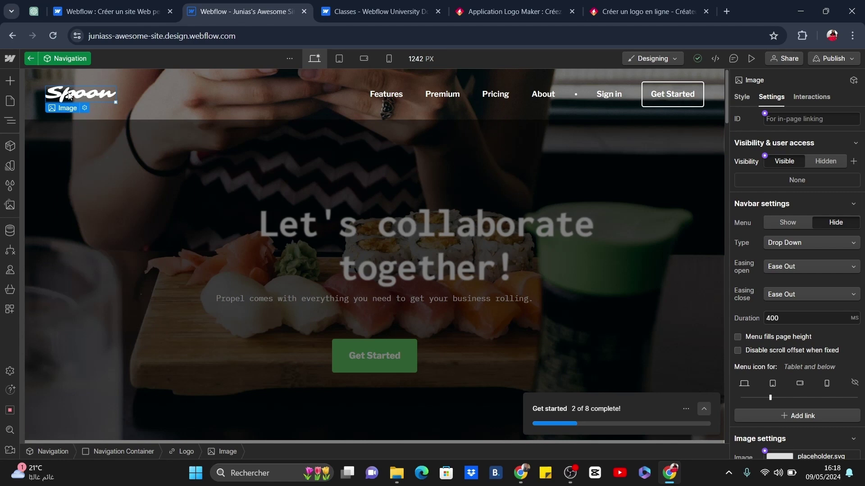
{"action": "double_click", "coordinate": [69, 95]}
{"action": "left_click", "coordinate": [138, 171]}
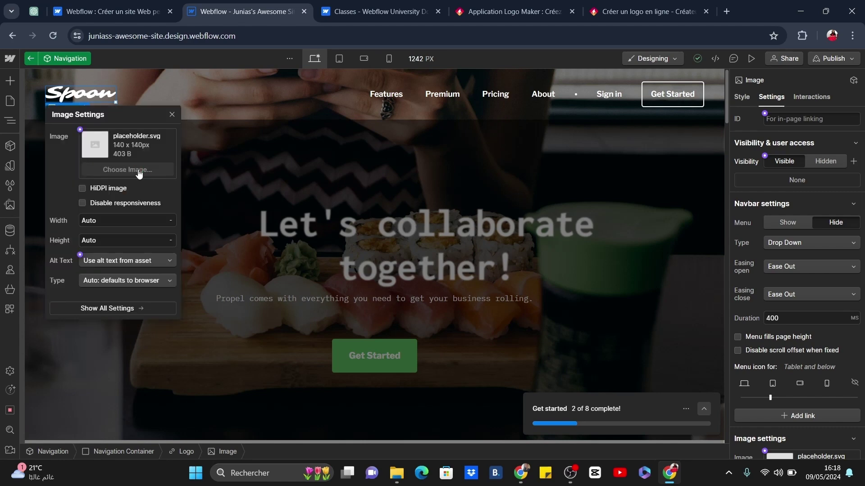
{"action": "left_click", "coordinate": [129, 99]}
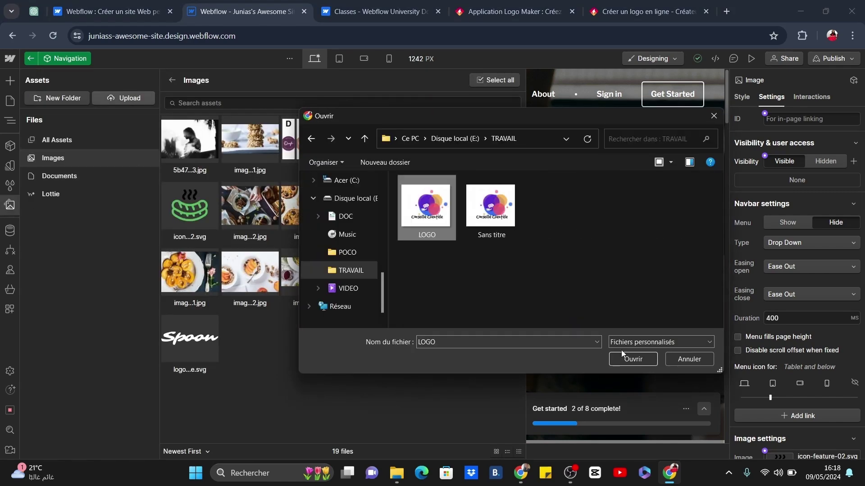
{"action": "left_click", "coordinate": [624, 353]}
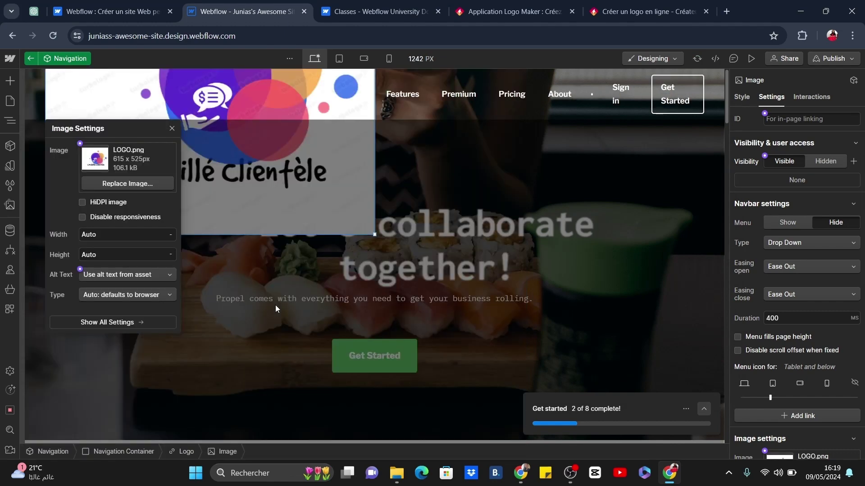
{"action": "left_click", "coordinate": [275, 309]}
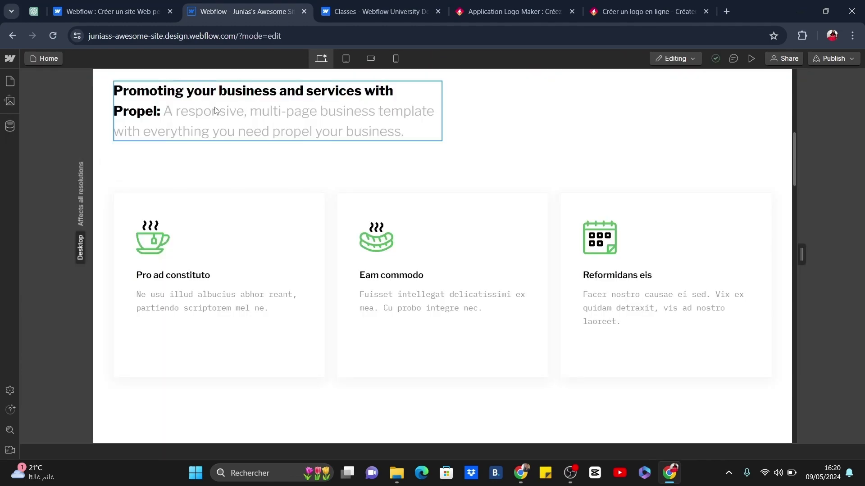
- Replace the "Promoting your business and services with Propel" heading above the three feature cards with a row of X characters
{"action": "left_click", "coordinate": [215, 111]}
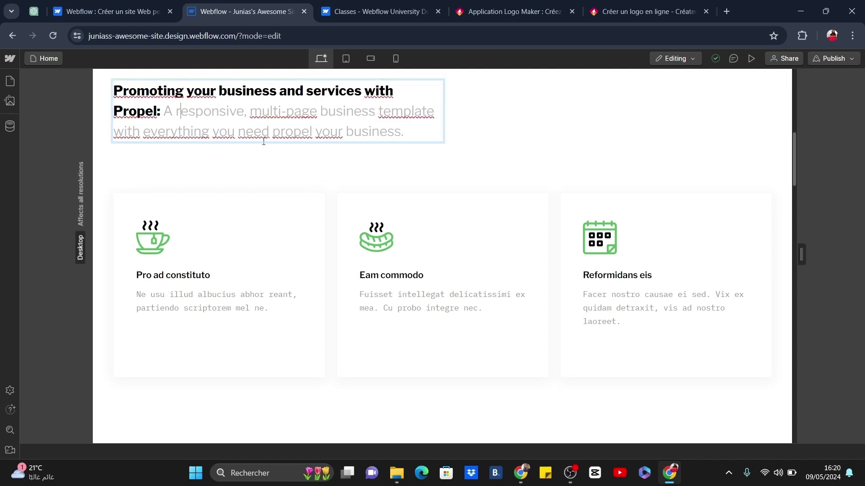
{"action": "key", "text": "ctrl+a"}
{"action": "type", "text": "XXXXXXXXXXXX"}
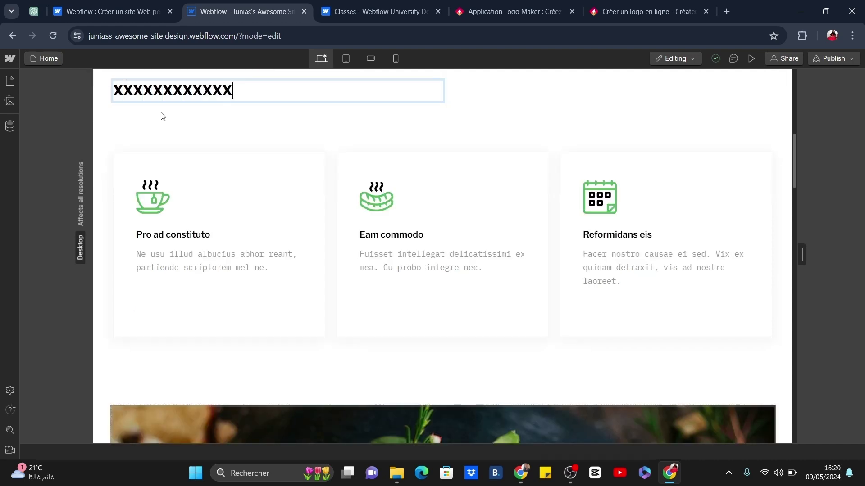
{"action": "type", "text": "XXXXXXXXXXX"}
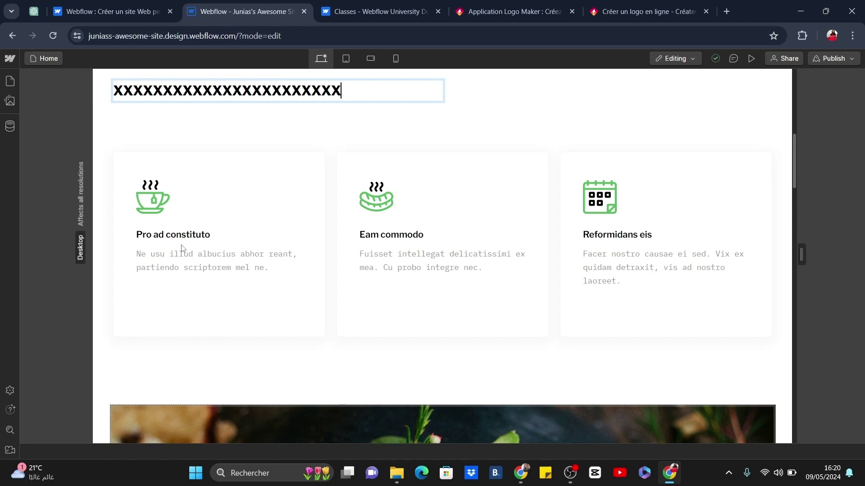
{"action": "key", "text": "Escape"}
- Skim the rest of the page down to the footer and switch from Editing back to Designing mode
{"action": "scroll", "coordinate": [182, 248], "scroll_direction": "down", "scroll_amount": 3}
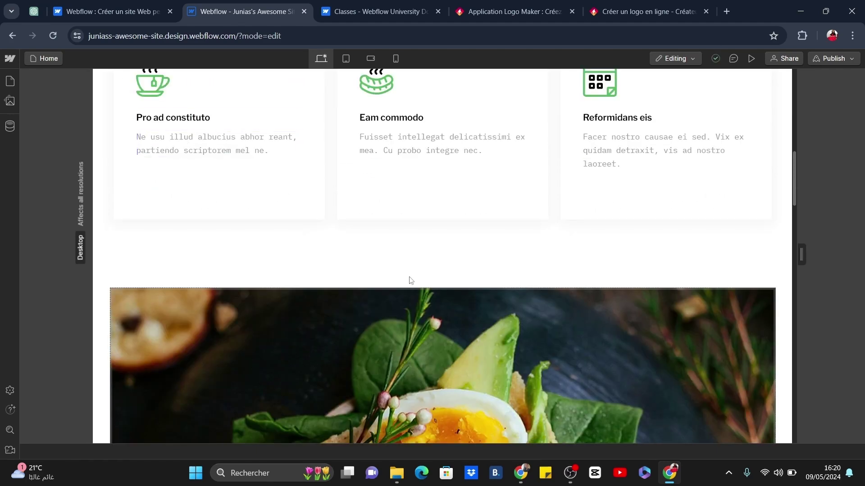
{"action": "scroll", "coordinate": [407, 278], "scroll_direction": "down", "scroll_amount": 8}
{"action": "scroll", "coordinate": [423, 306], "scroll_direction": "down", "scroll_amount": 15}
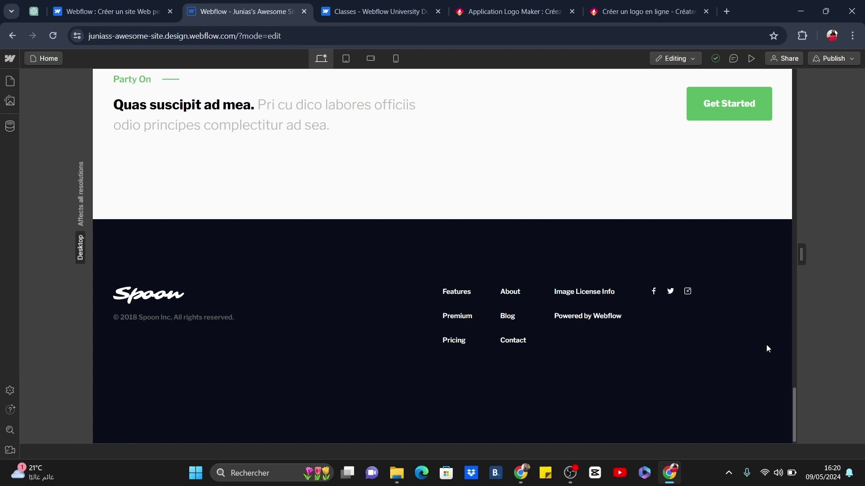
{"action": "left_click", "coordinate": [690, 58]}
{"action": "left_click", "coordinate": [661, 91]}
- Look through the style selectors, the ecommerce setup and the Unsplash listing among the available apps
{"action": "left_click", "coordinate": [10, 185]}
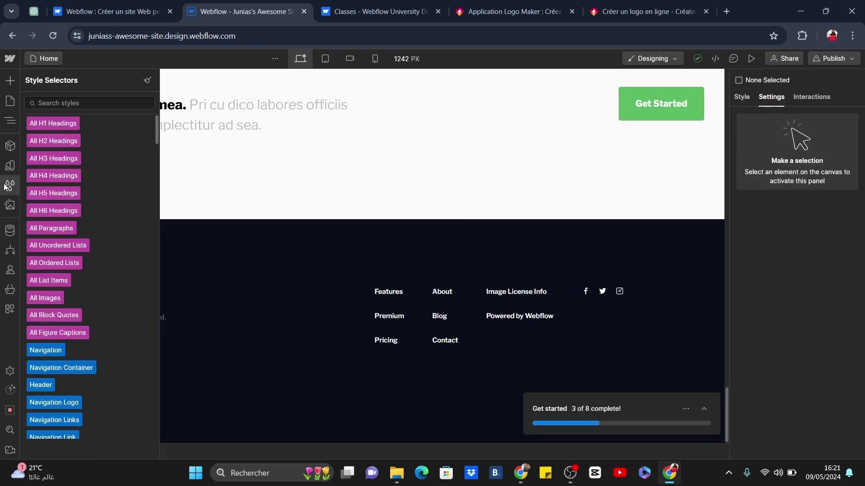
{"action": "left_click", "coordinate": [10, 289]}
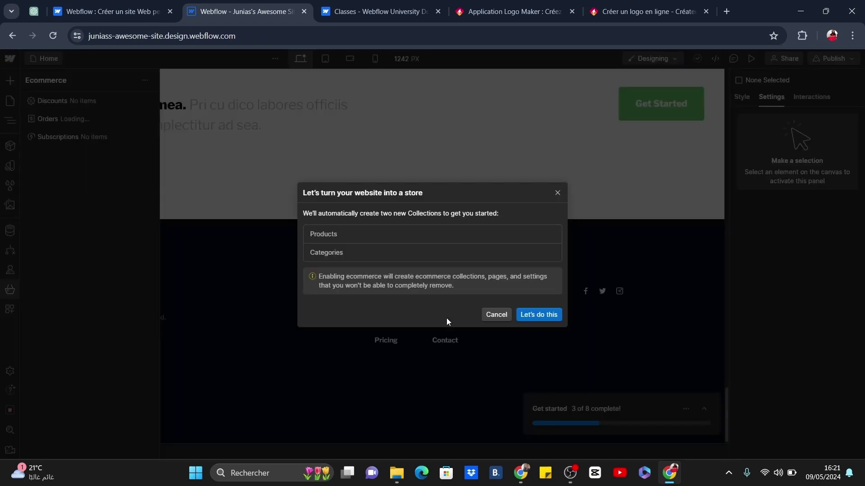
{"action": "left_click", "coordinate": [10, 309]}
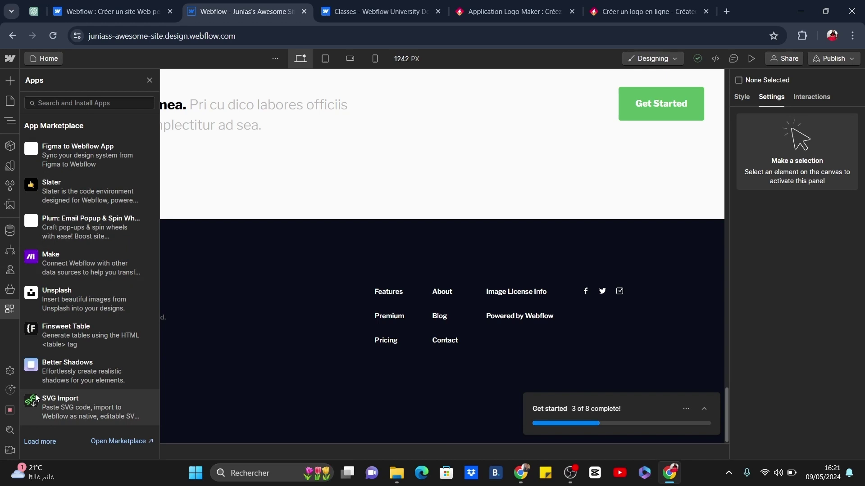
{"action": "left_click", "coordinate": [91, 305]}
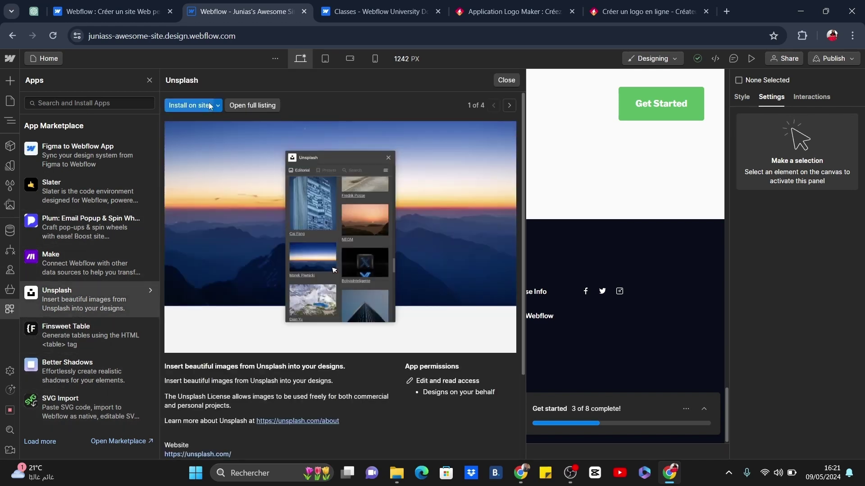
{"action": "left_click", "coordinate": [511, 80]}
- Open the footer component for editing and start the checklist's "Modify the layout of your template" item
{"action": "left_click", "coordinate": [549, 261]}
{"action": "double_click", "coordinate": [550, 259]}
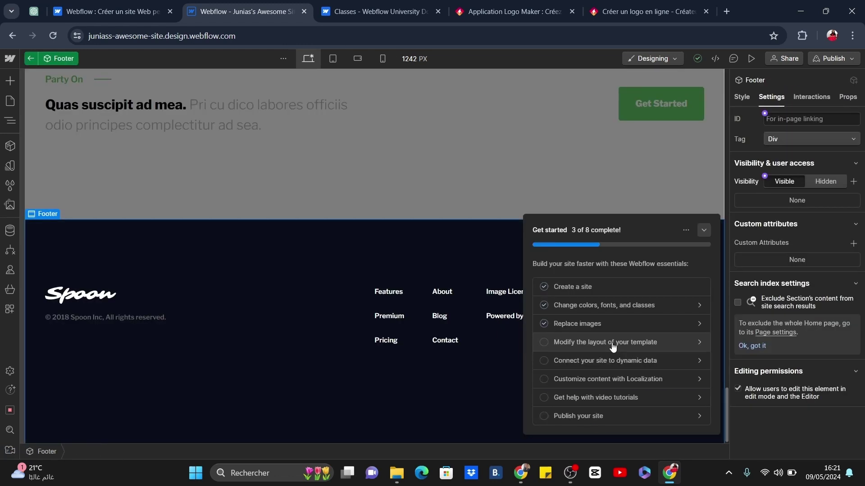
{"action": "left_click", "coordinate": [611, 343]}
- Replace the footer's Spoon logo with LOGO.png and change its credit line to "© 2018 All Crea Inc, All rights reserved."
{"action": "left_click", "coordinate": [217, 376]}
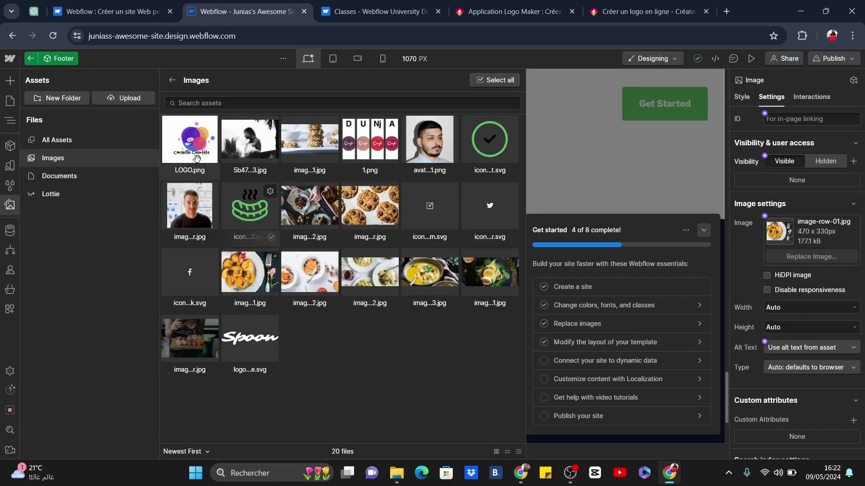
{"action": "left_click", "coordinate": [196, 158]}
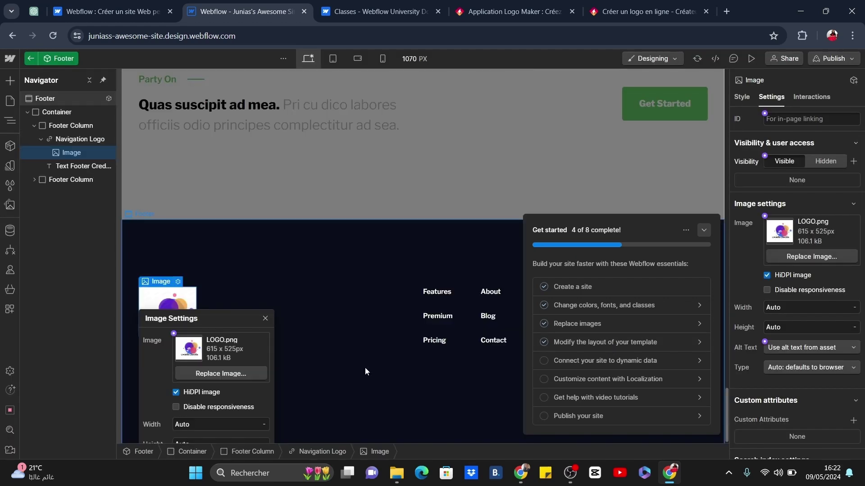
{"action": "left_click", "coordinate": [364, 356]}
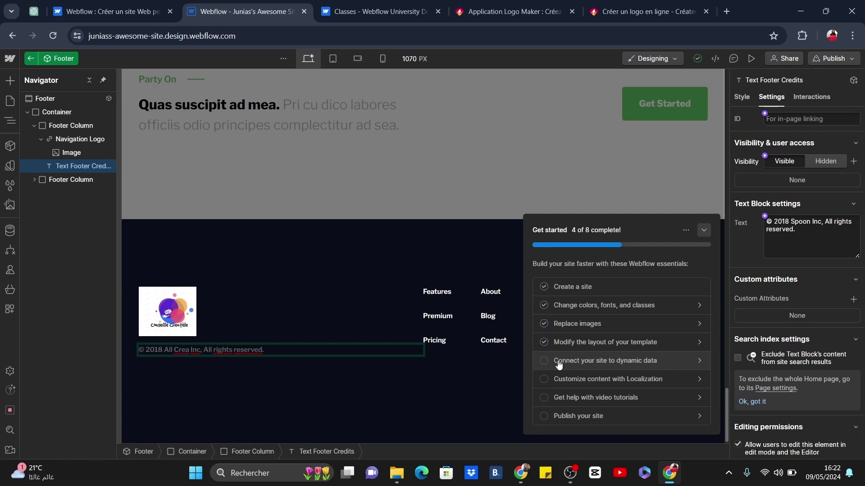
- Start the checklist's "Connect your site to dynamic data" item, dismiss its hint and inspect the Footer and Separator elements
{"action": "left_click", "coordinate": [558, 363]}
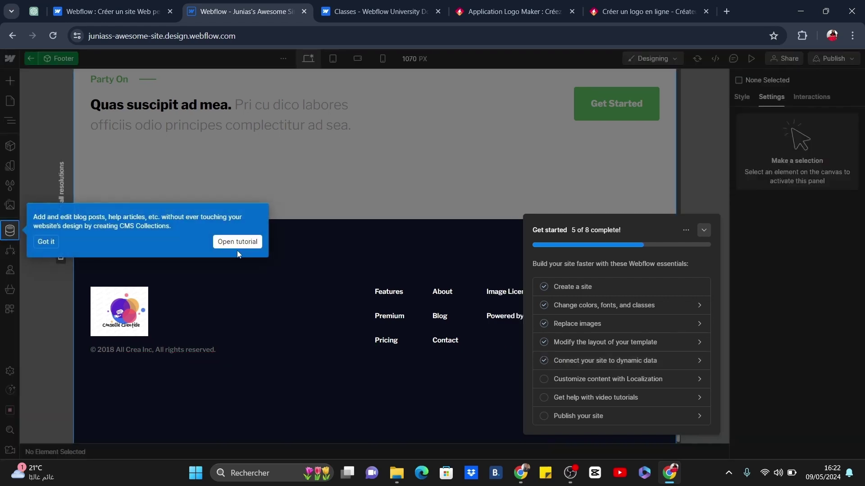
{"action": "left_click", "coordinate": [40, 242]}
{"action": "left_click", "coordinate": [72, 411]}
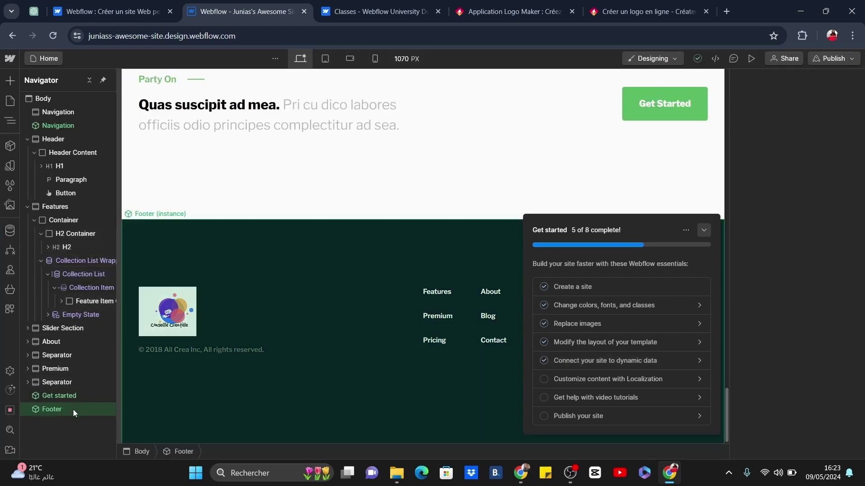
{"action": "left_click", "coordinate": [76, 381]}
- Start the checklist's "Customize content with Localization" item, dismiss its hint and open the Localization settings
{"action": "left_click", "coordinate": [544, 380]}
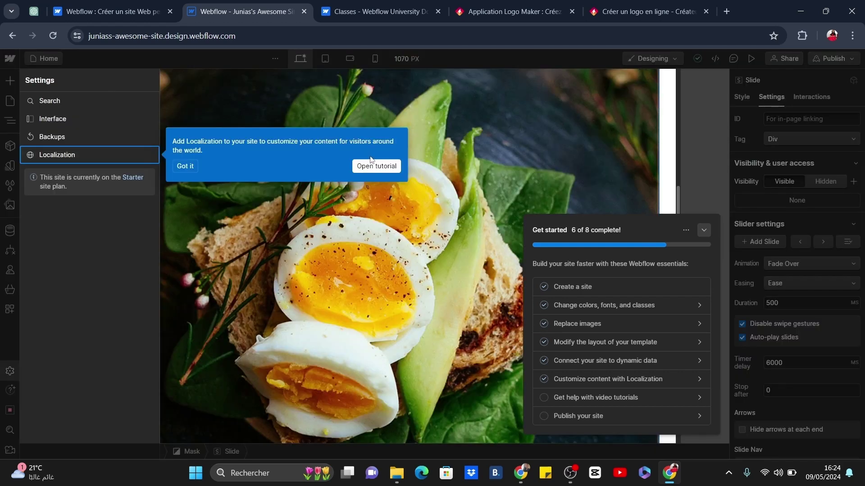
{"action": "left_click", "coordinate": [185, 166]}
{"action": "left_click", "coordinate": [59, 155]}
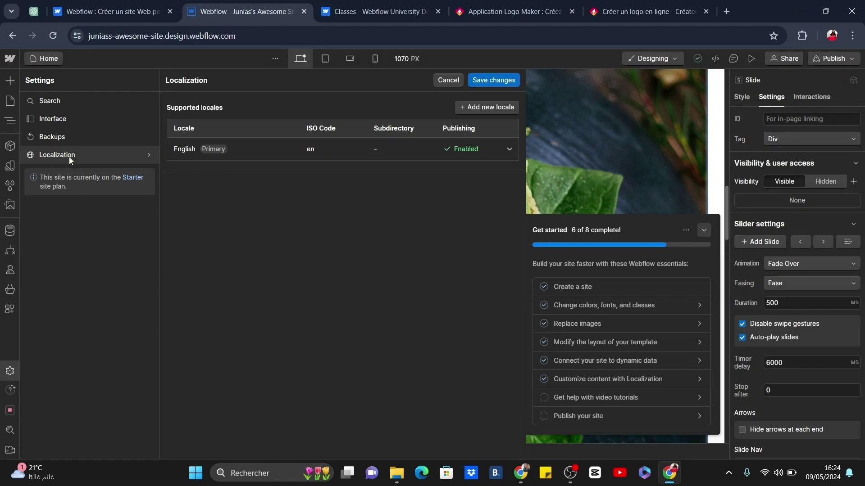
- Try to add an Afrikaans locale with the LOGO image as its display image
{"action": "left_click", "coordinate": [487, 107]}
{"action": "scroll", "coordinate": [383, 282], "scroll_direction": "down", "scroll_amount": 1}
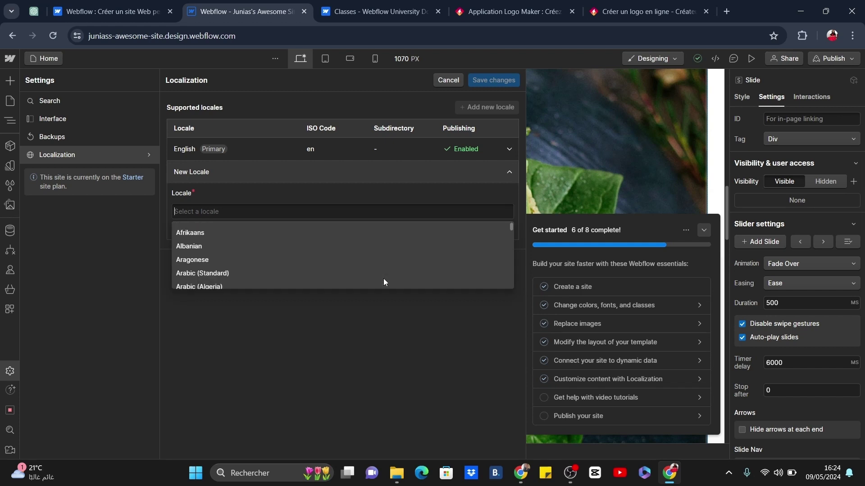
{"action": "left_click", "coordinate": [384, 232]}
{"action": "scroll", "coordinate": [421, 320], "scroll_direction": "down", "scroll_amount": 1}
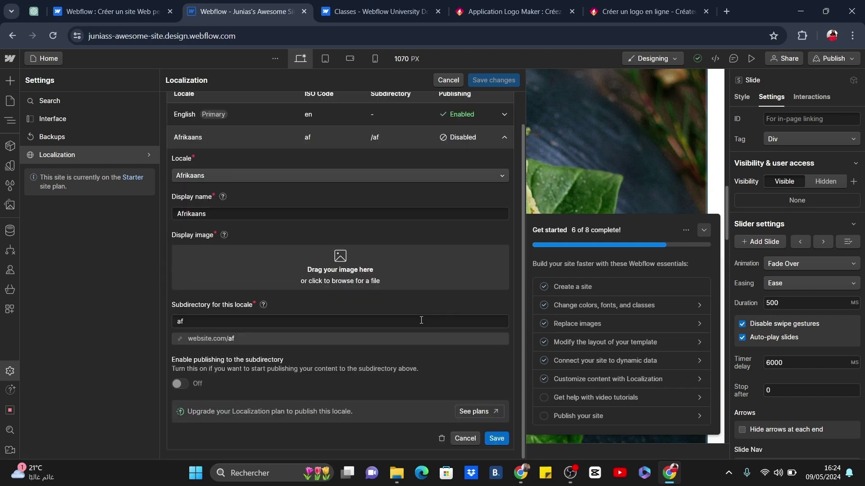
{"action": "left_click", "coordinate": [325, 272]}
{"action": "left_click", "coordinate": [426, 206]}
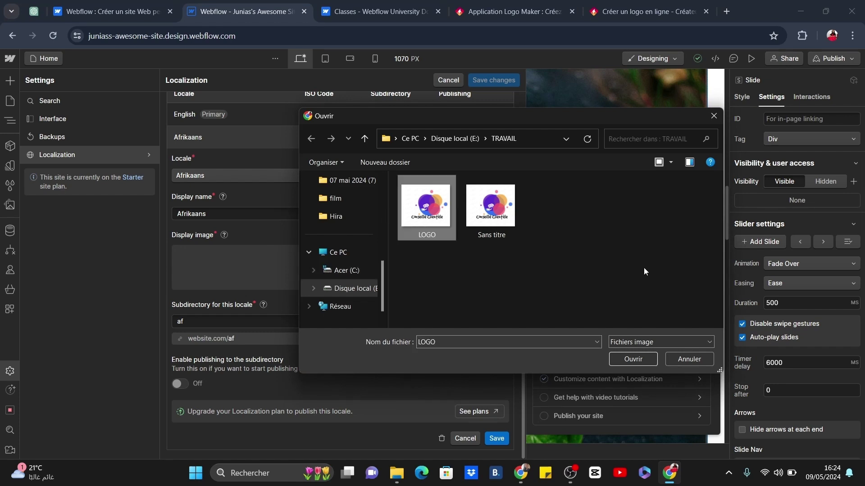
{"action": "left_click", "coordinate": [641, 358]}
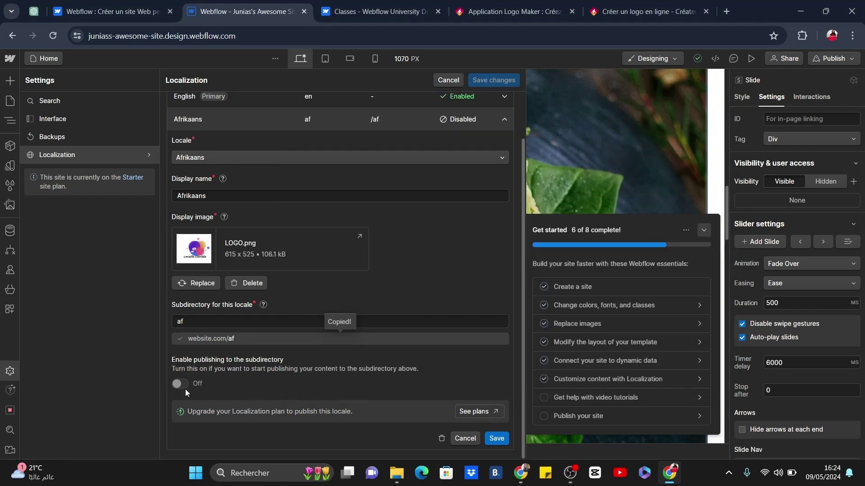
- View the Localization plans and discard the unsaved Afrikaans locale
{"action": "left_click", "coordinate": [479, 414]}
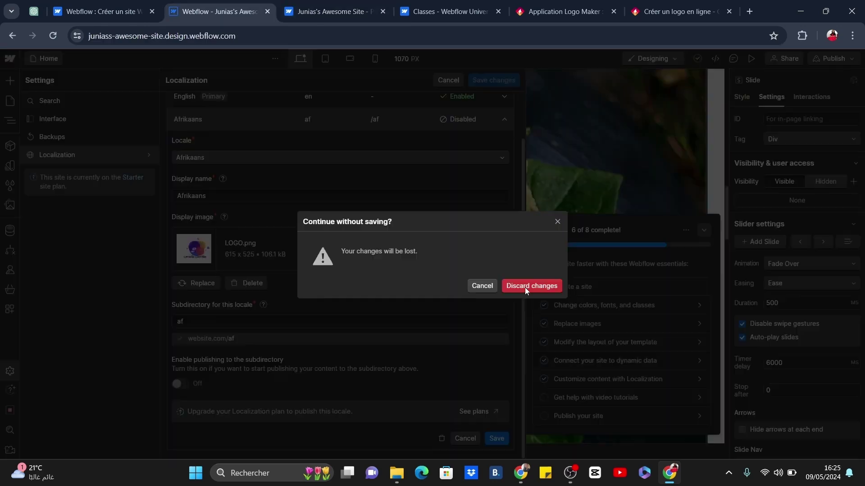
{"action": "key", "text": "ctrl+shift+Tab"}
{"action": "left_click", "coordinate": [525, 288]}
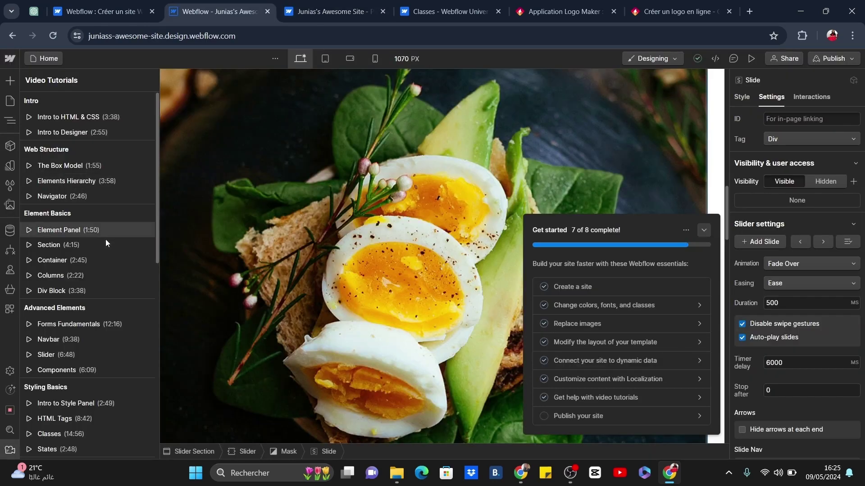
- Skim the list of video tutorials and start the checklist's "Publish your site" item
{"action": "scroll", "coordinate": [110, 339], "scroll_direction": "down", "scroll_amount": 10}
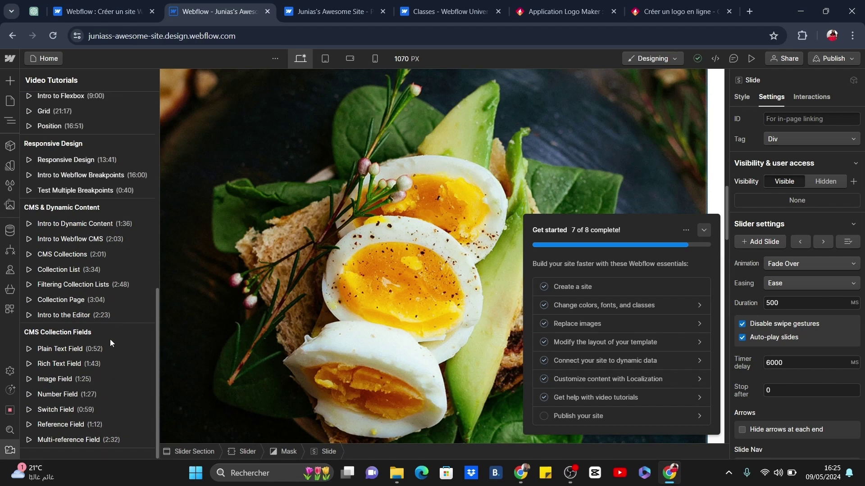
{"action": "left_click", "coordinate": [544, 419]}
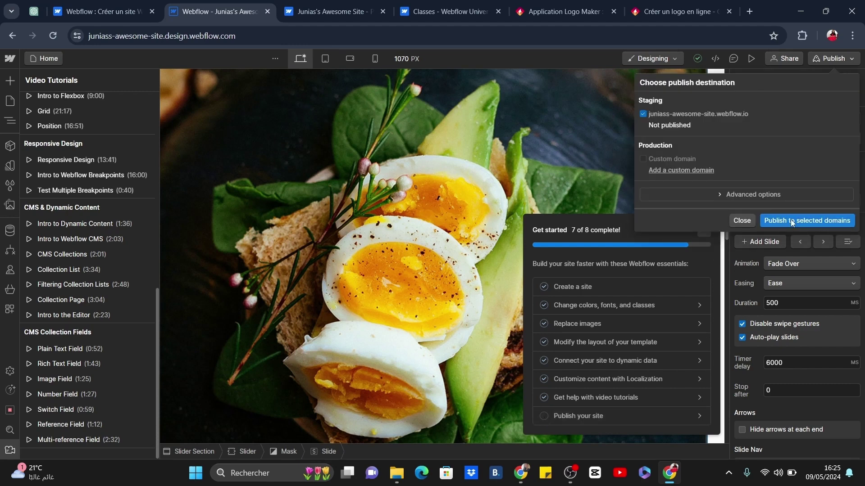